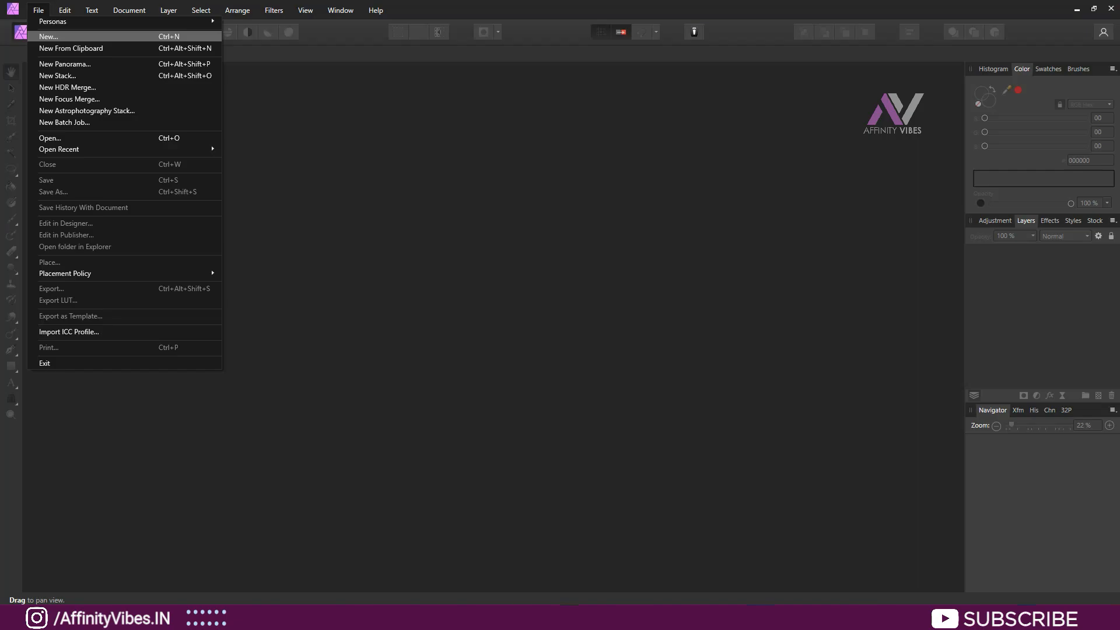
Step: Create a new document from the FHD 1080p web preset (1920 x 1080 px) with the DPI set to 150
click(46, 36)
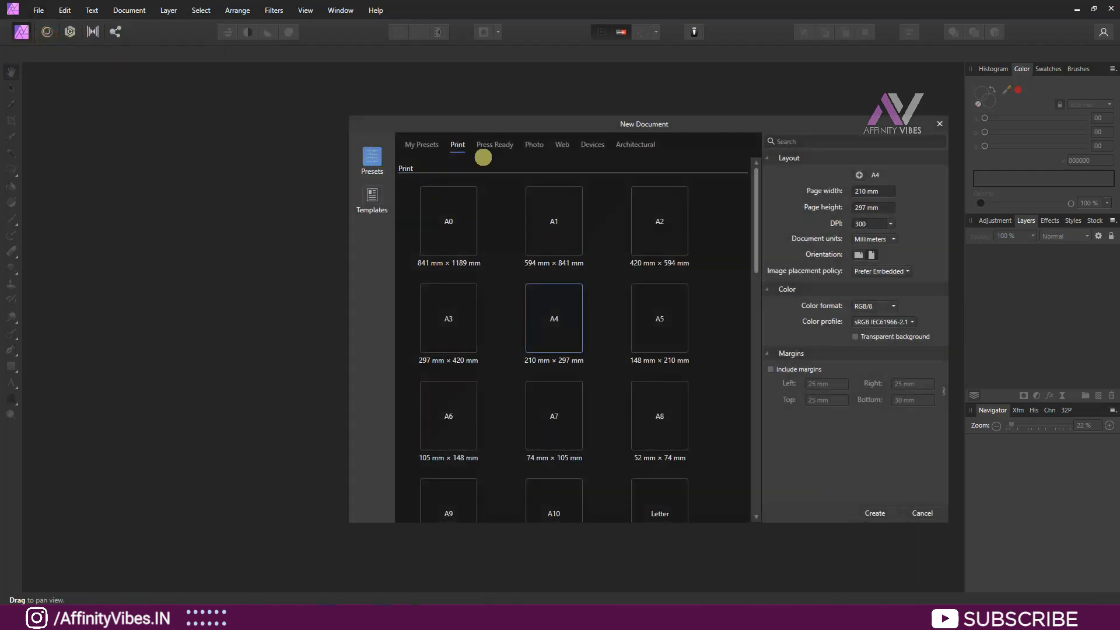
drag(508, 122, 309, 78)
click(368, 99)
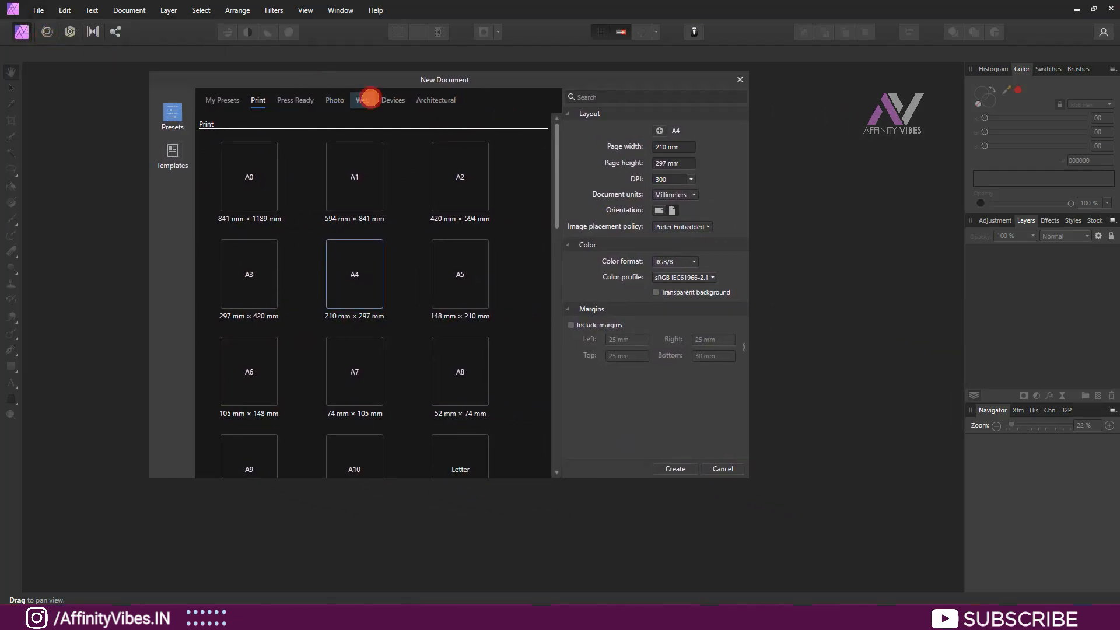
scroll(443, 307, down, 1)
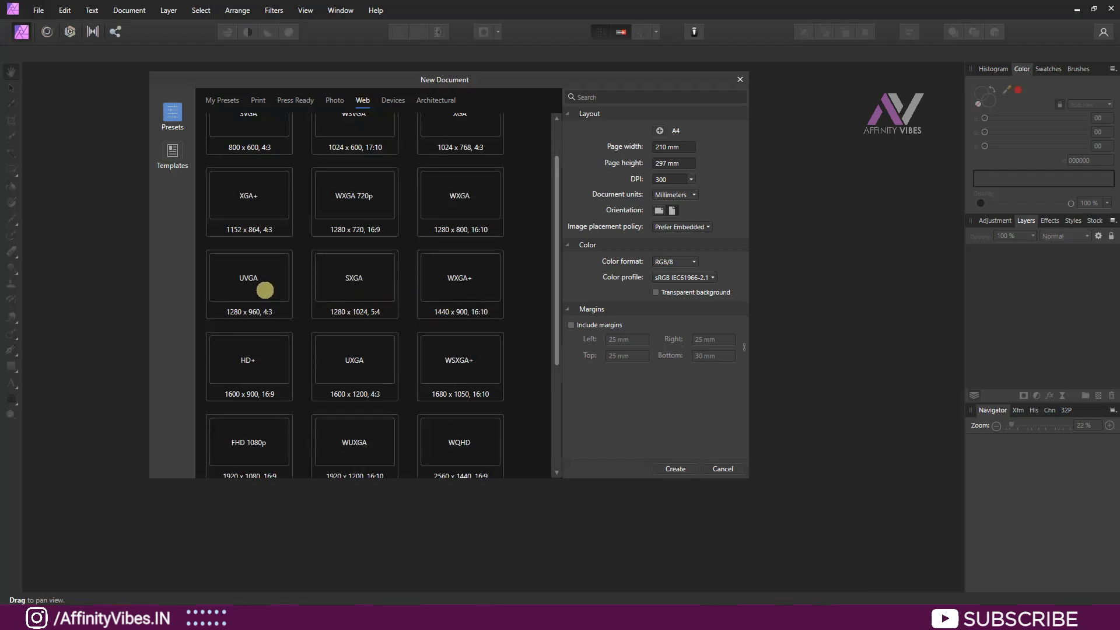
scroll(264, 290, down, 1)
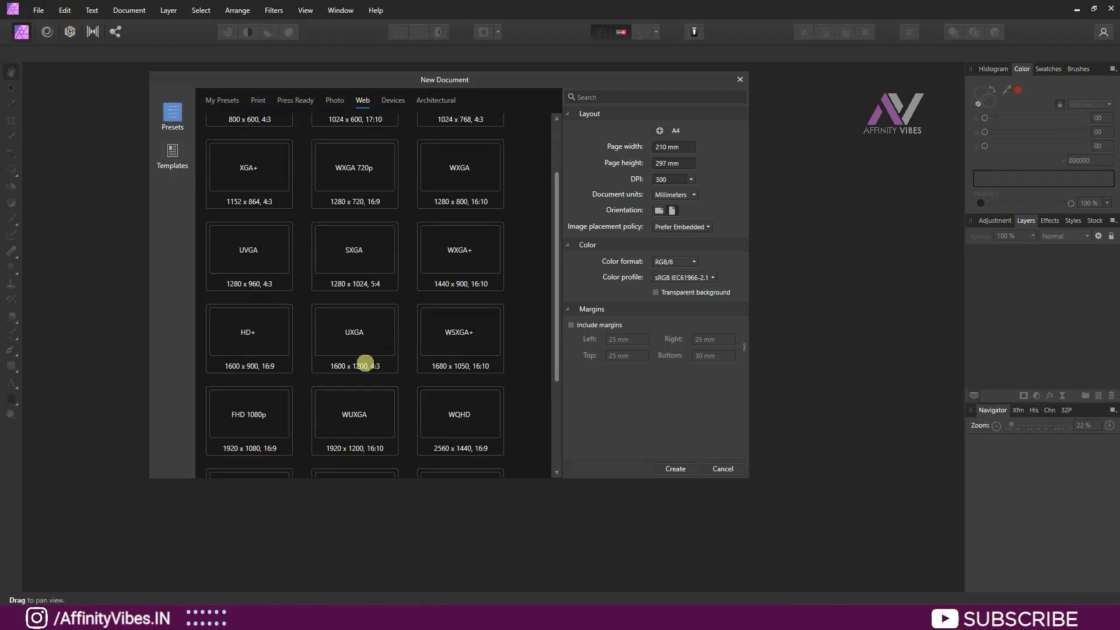
scroll(377, 357, down, 1)
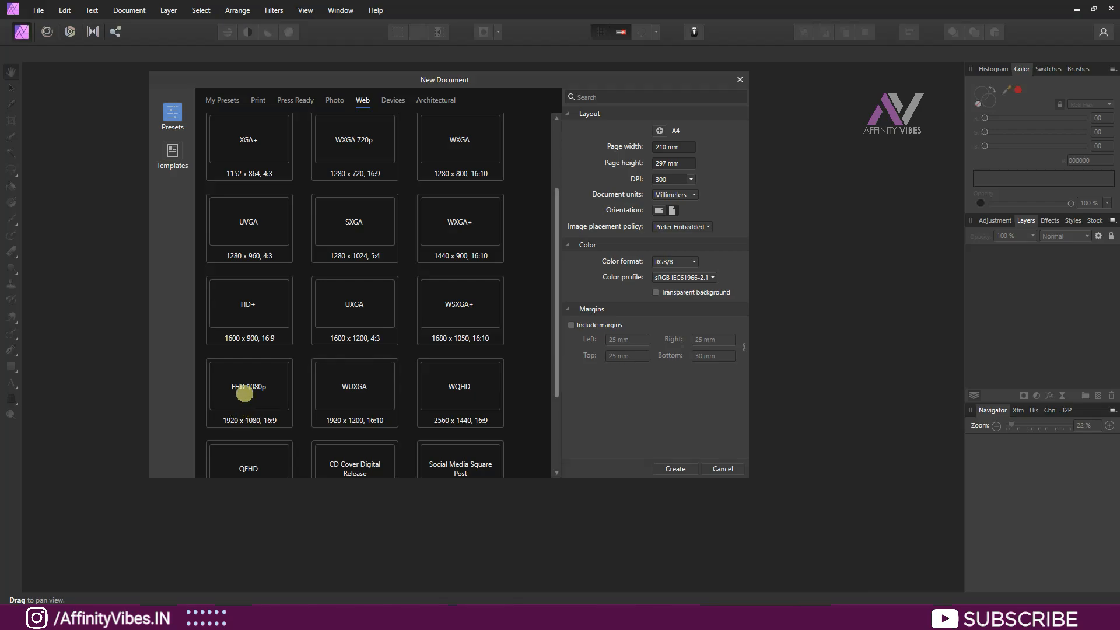
click(242, 389)
click(671, 180)
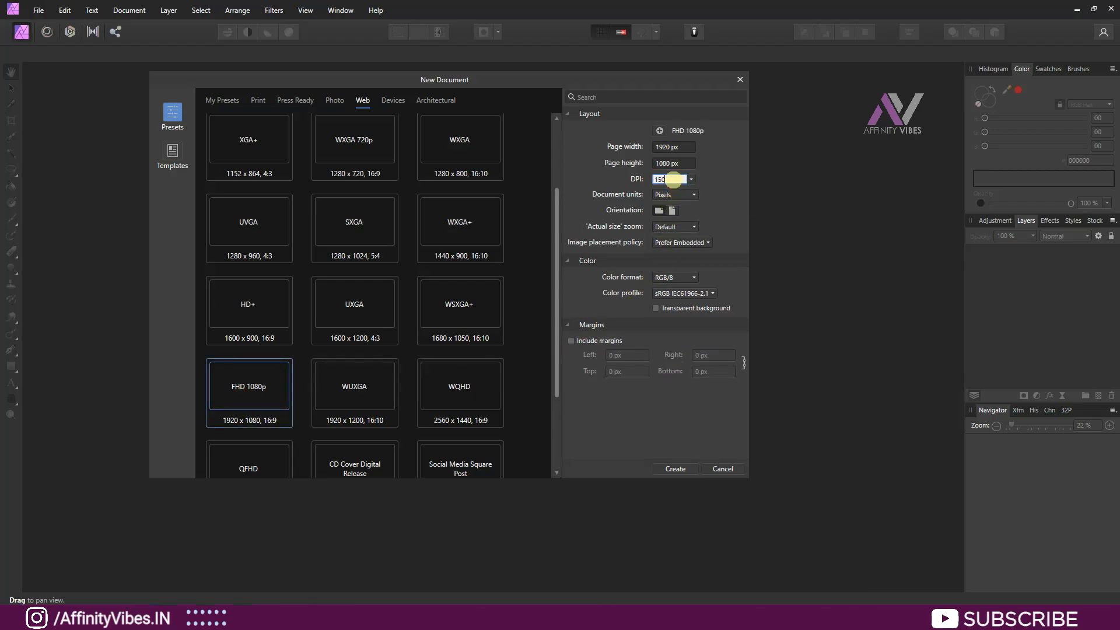
key(Return)
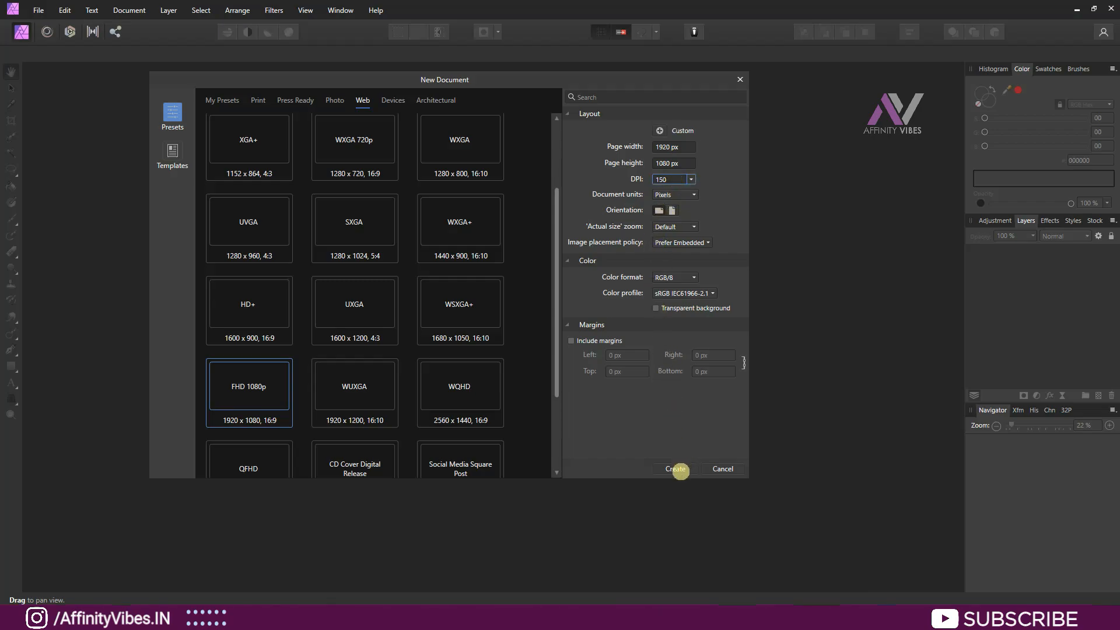
click(678, 468)
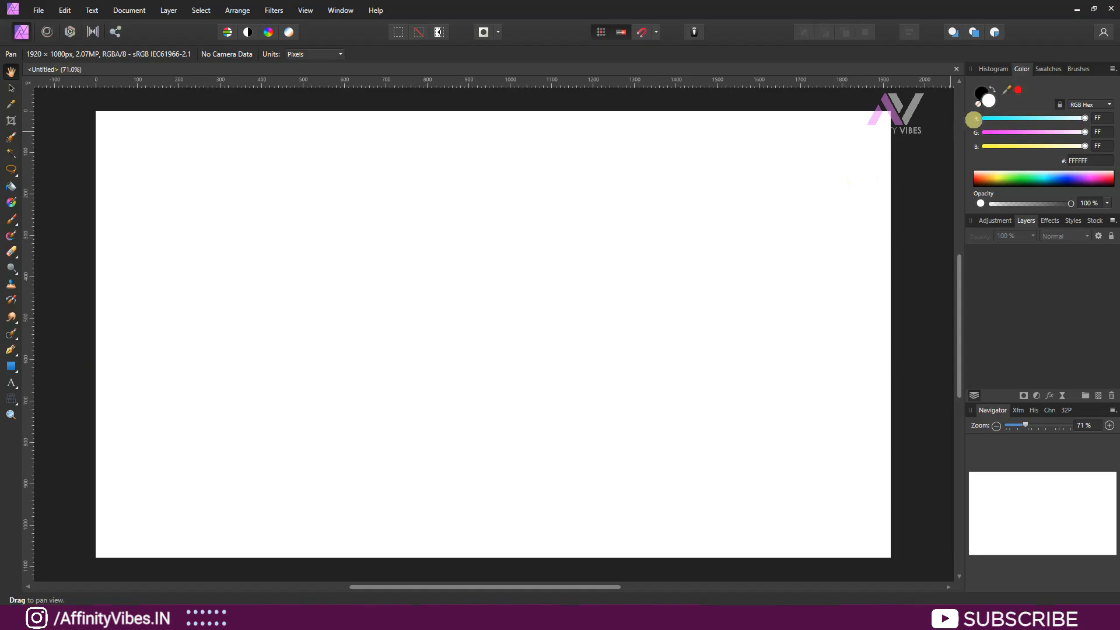
Step: Swap the foreground and background colours and flood fill the whole canvas with black
click(993, 91)
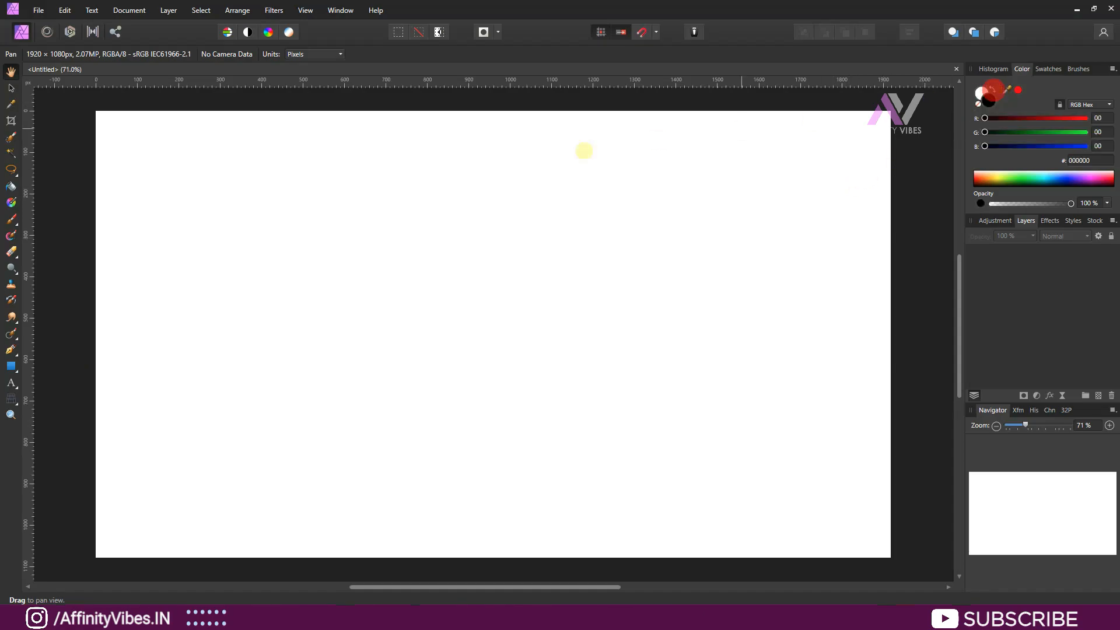
click(11, 186)
click(404, 251)
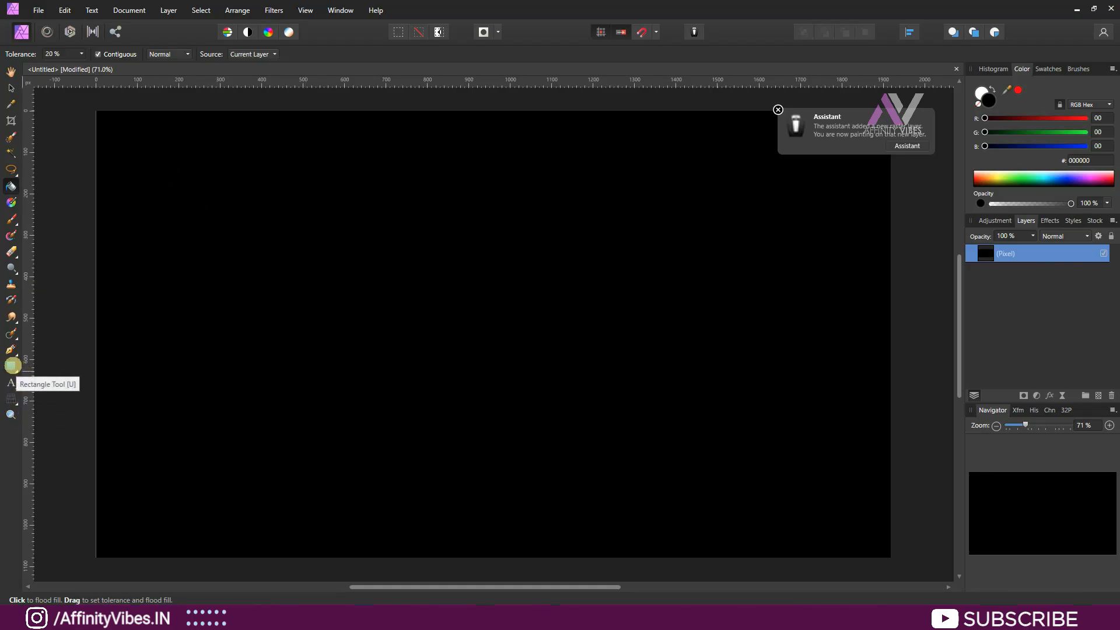
Step: Activate the Artistic Text tool and set its text colour to white (FFFFFF)
click(12, 382)
click(79, 383)
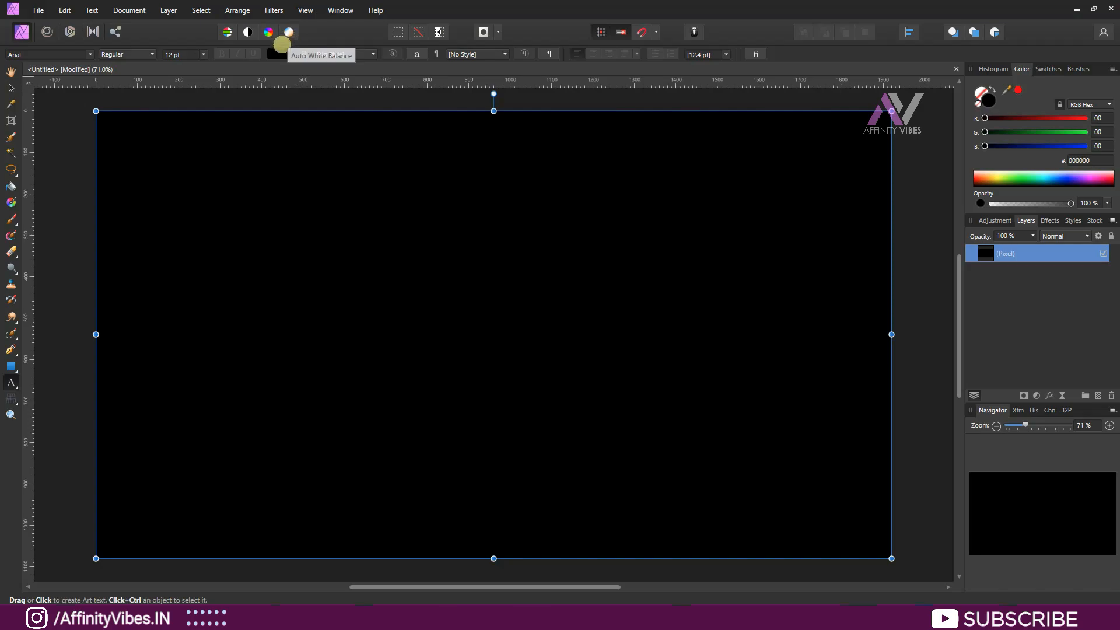
click(278, 54)
click(239, 172)
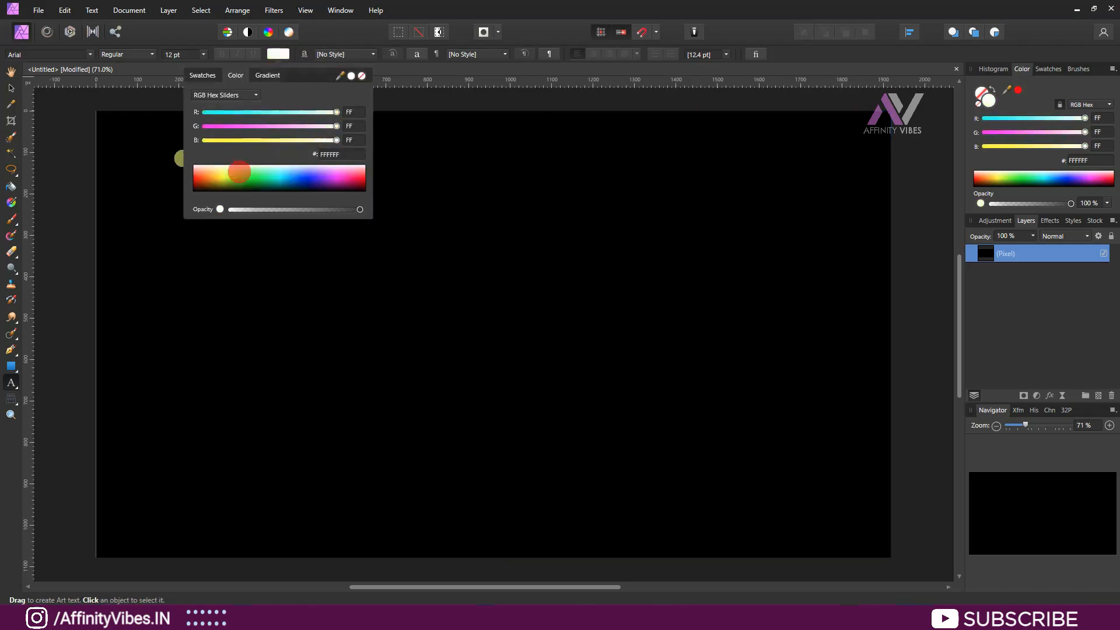
drag(181, 158, 182, 158)
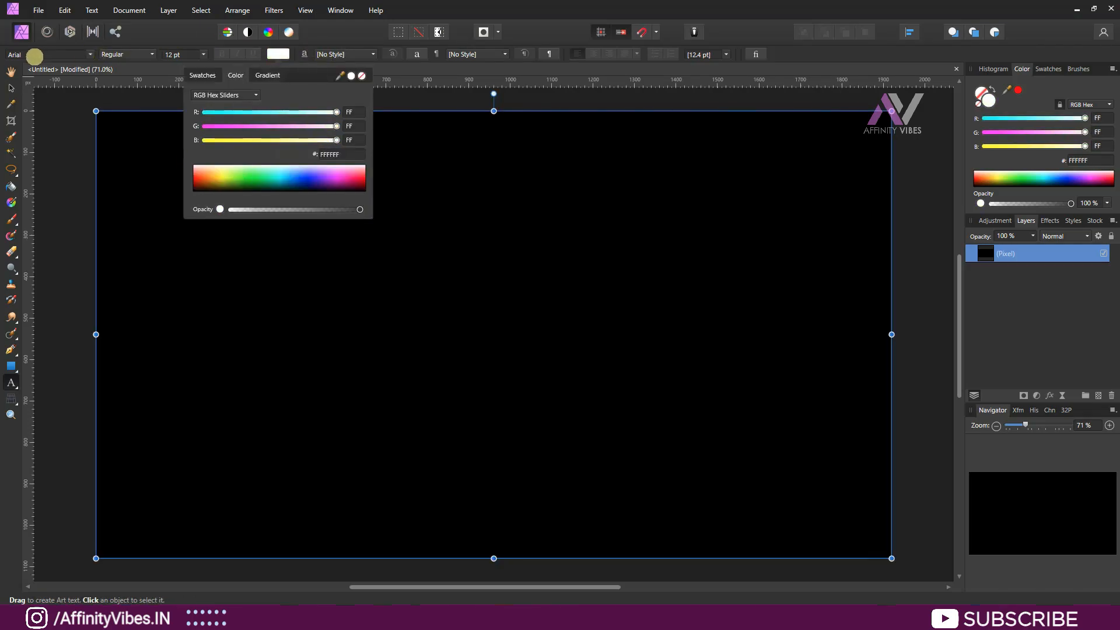
Step: Add the text "BREAKING" to the canvas in Bebas Neue at 72 pt
click(34, 54)
click(33, 54)
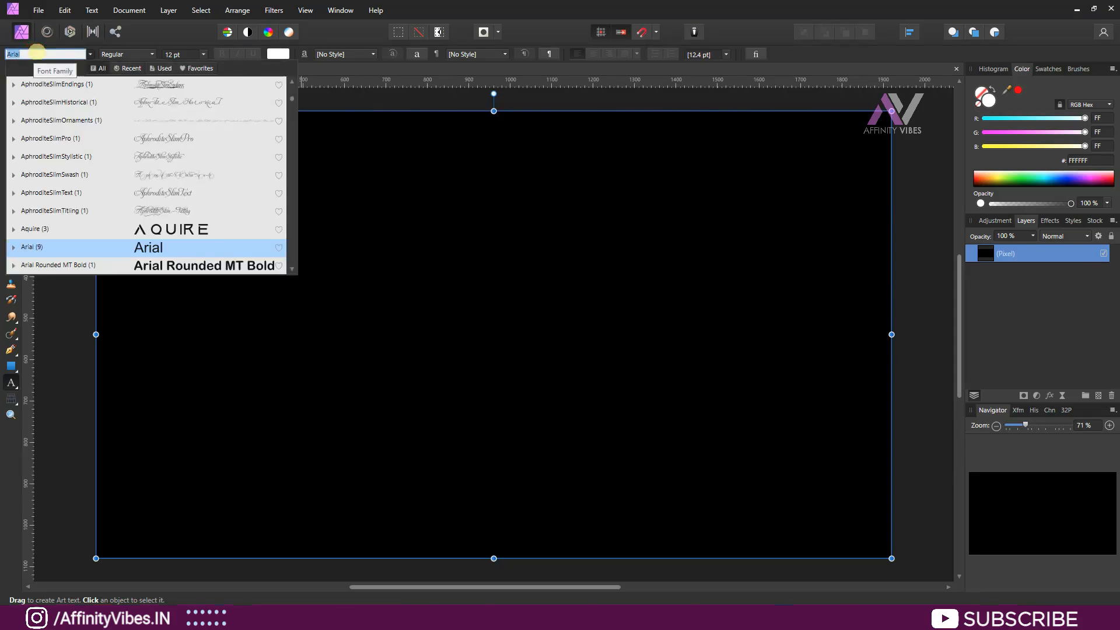
text(beb)
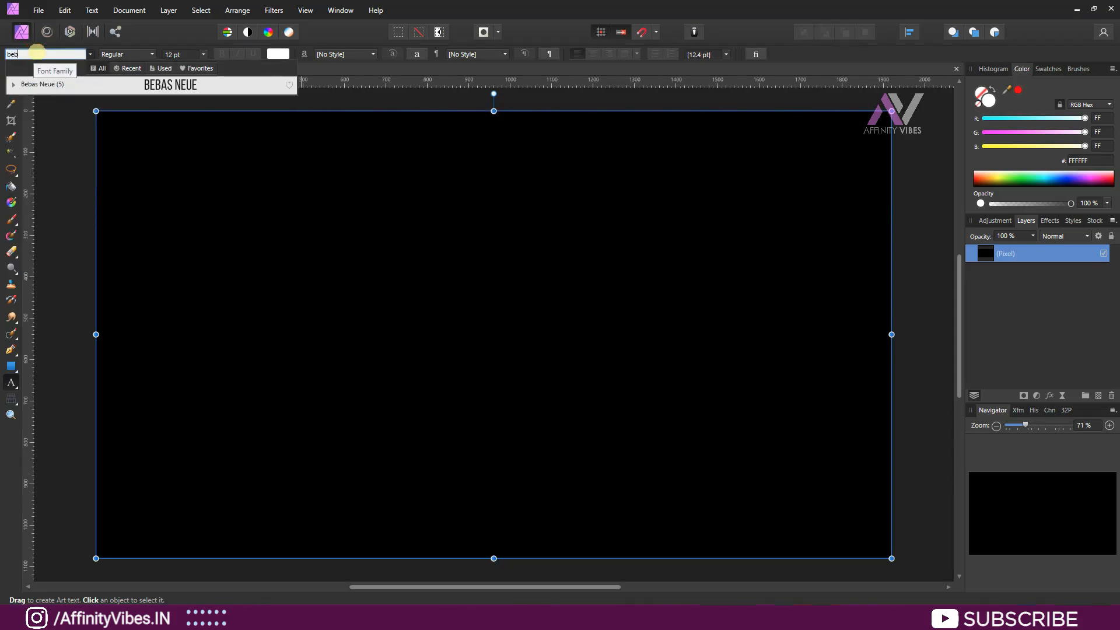
click(43, 84)
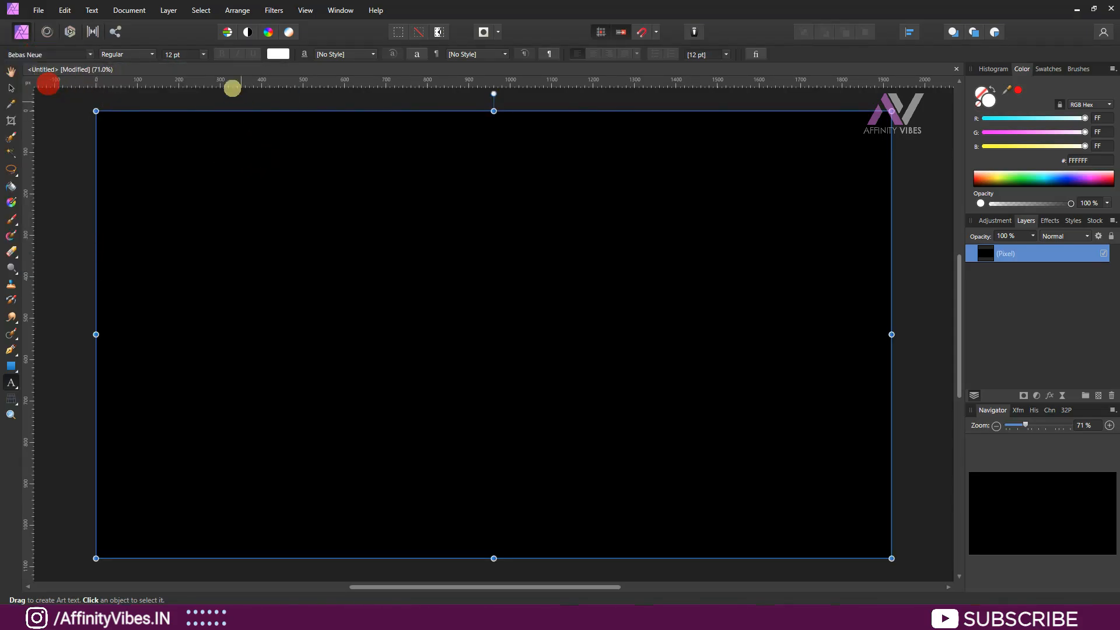
click(202, 54)
click(172, 228)
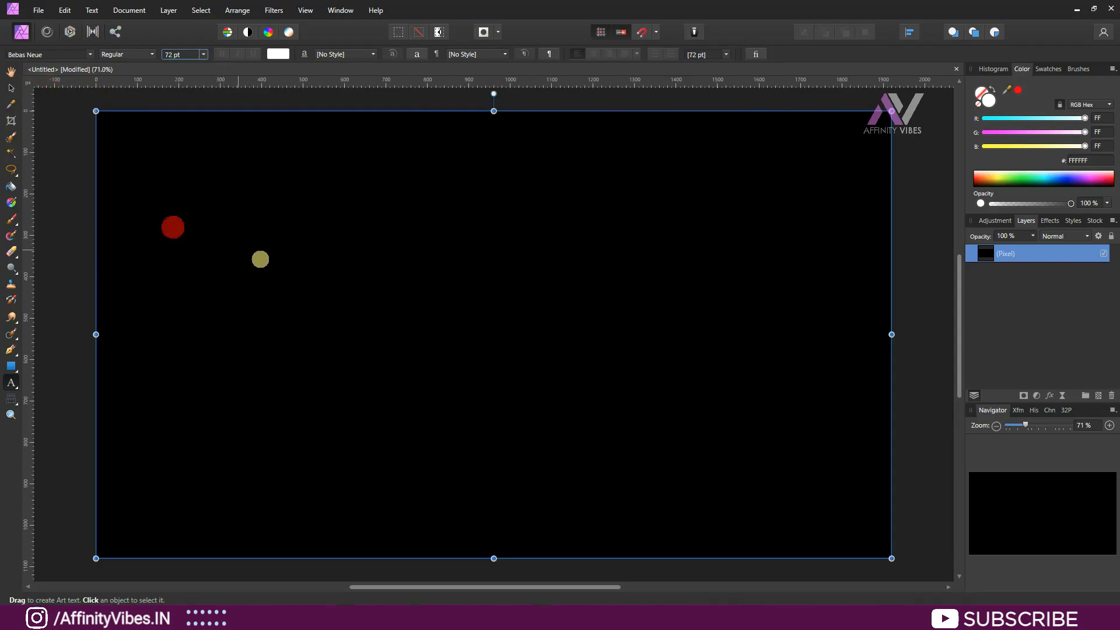
click(296, 275)
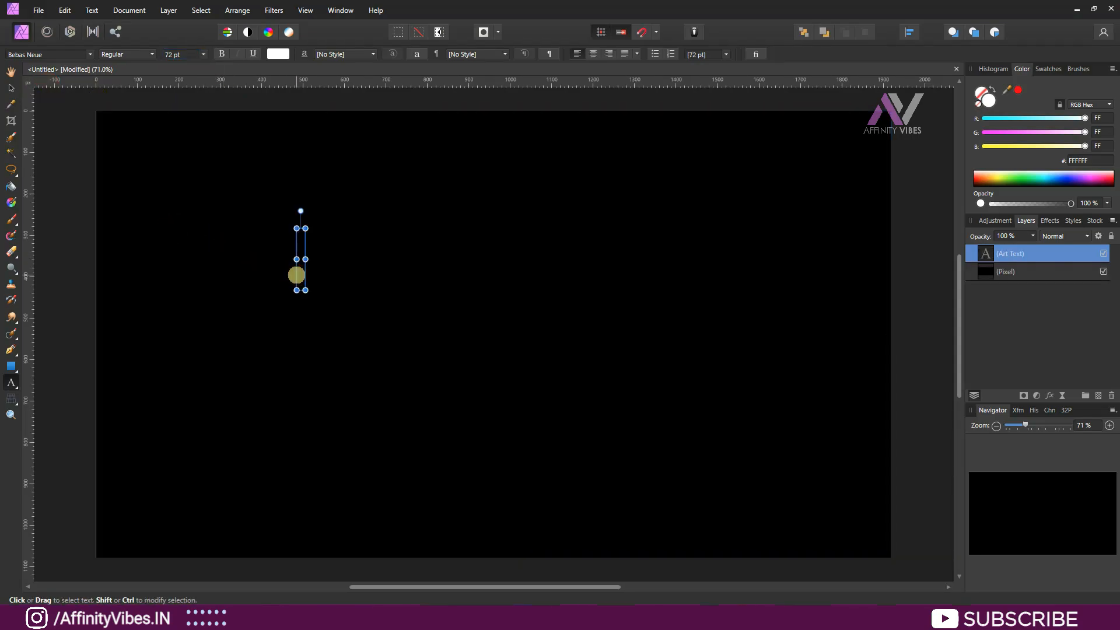
text(BREAKING)
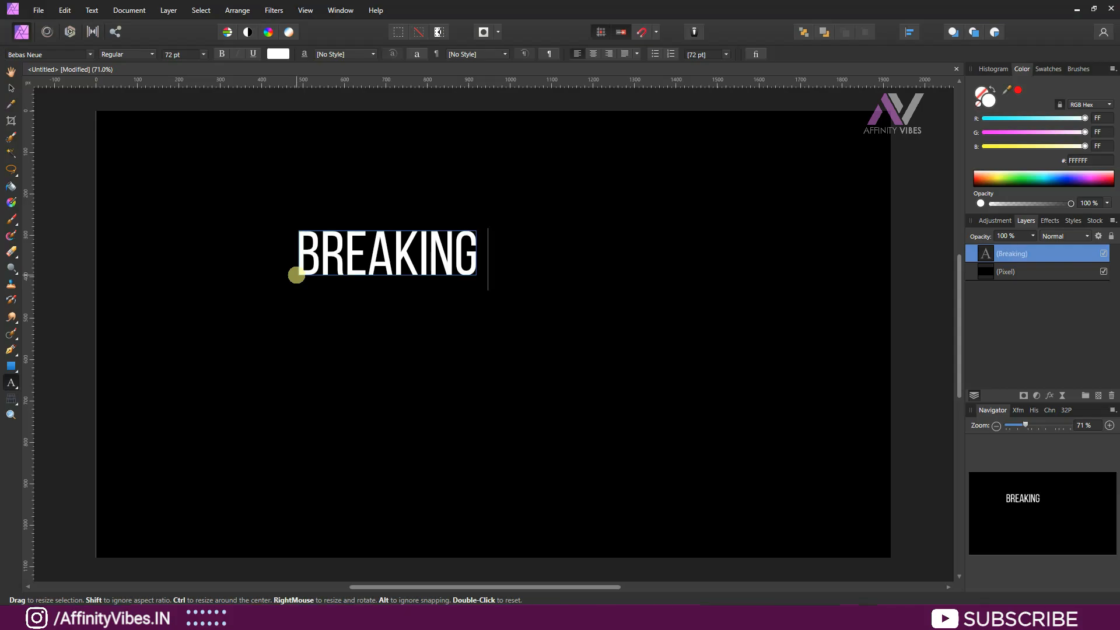
Step: Enlarge the BREAKING text to about 178.5 pt and place it near the centre of the canvas
click(10, 88)
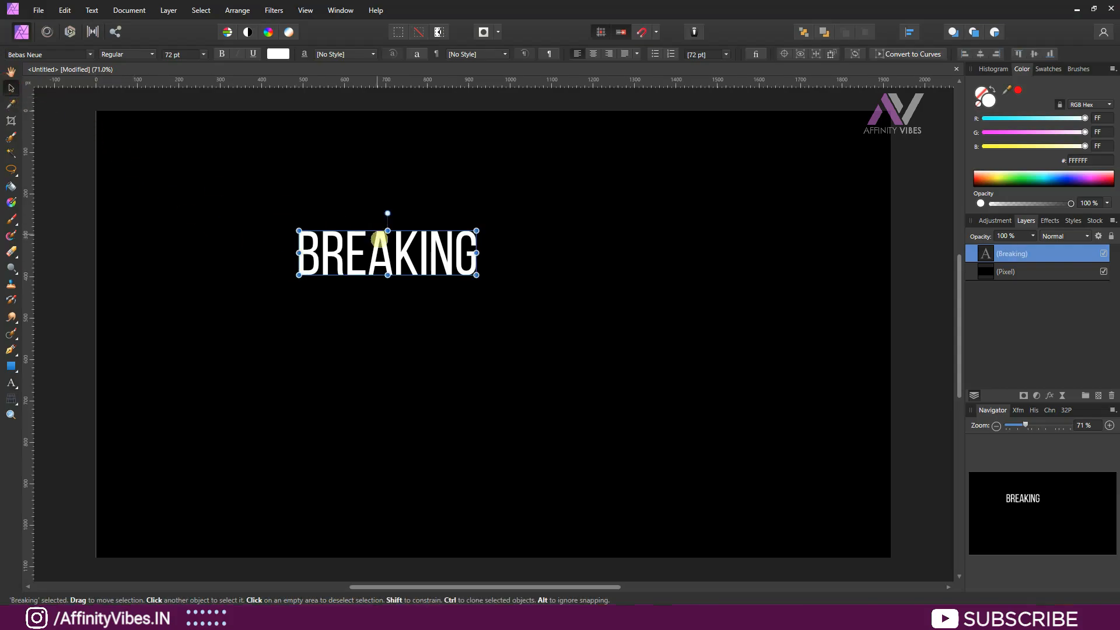
drag(330, 244, 401, 259)
drag(548, 289, 670, 325)
drag(370, 245, 260, 219)
drag(460, 232, 490, 272)
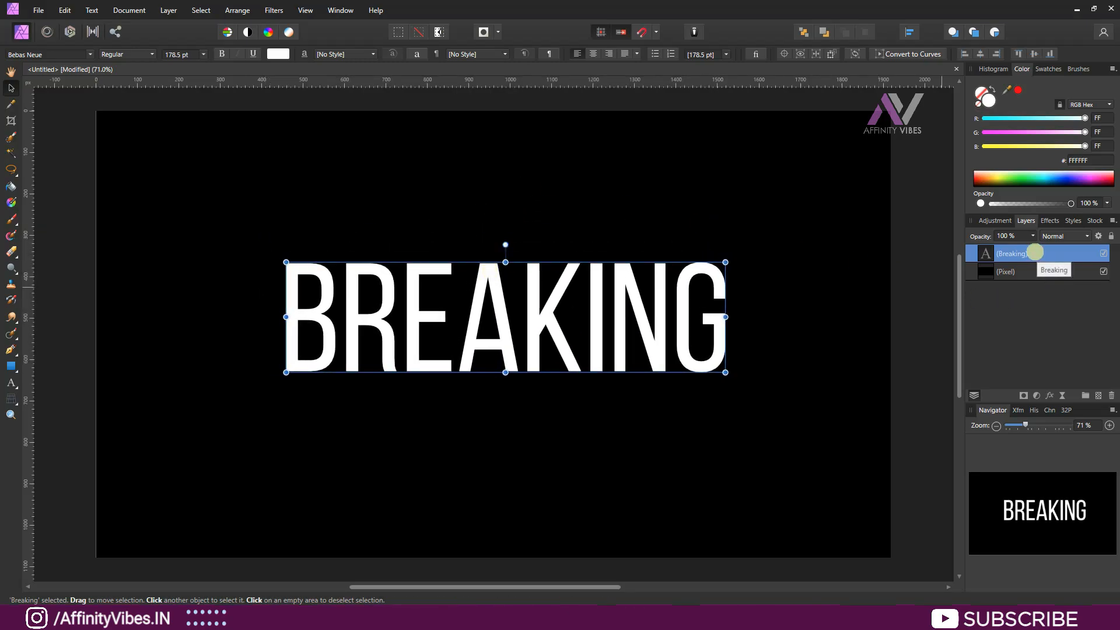
Step: Rasterize the BREAKING text layer and draw a freehand selection around BREA with a jagged edge running through the K
right_click(1034, 252)
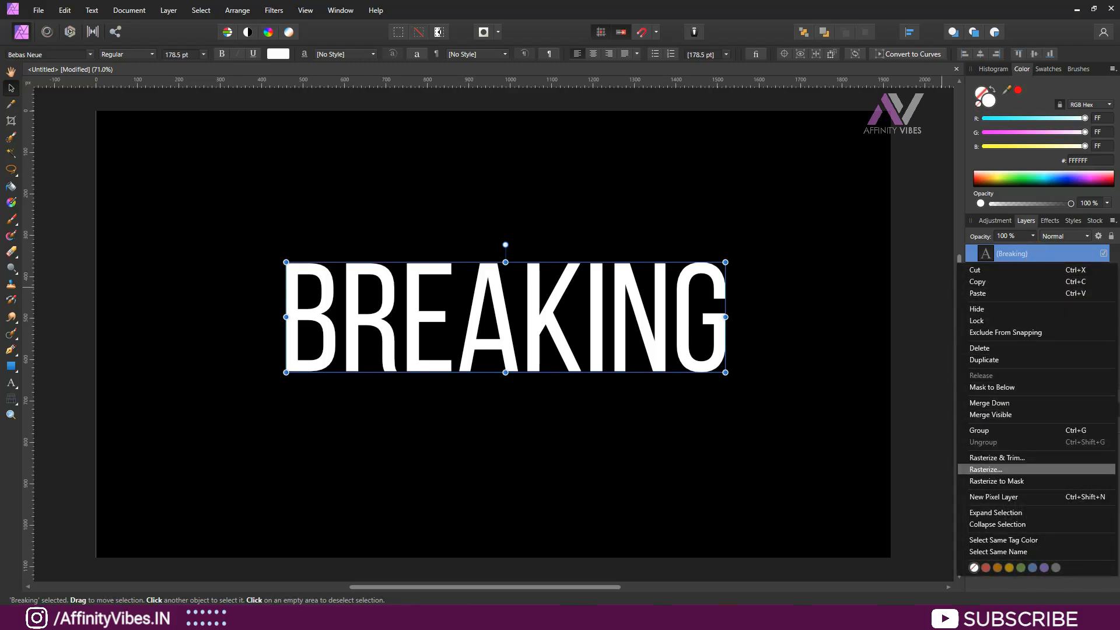
click(1018, 468)
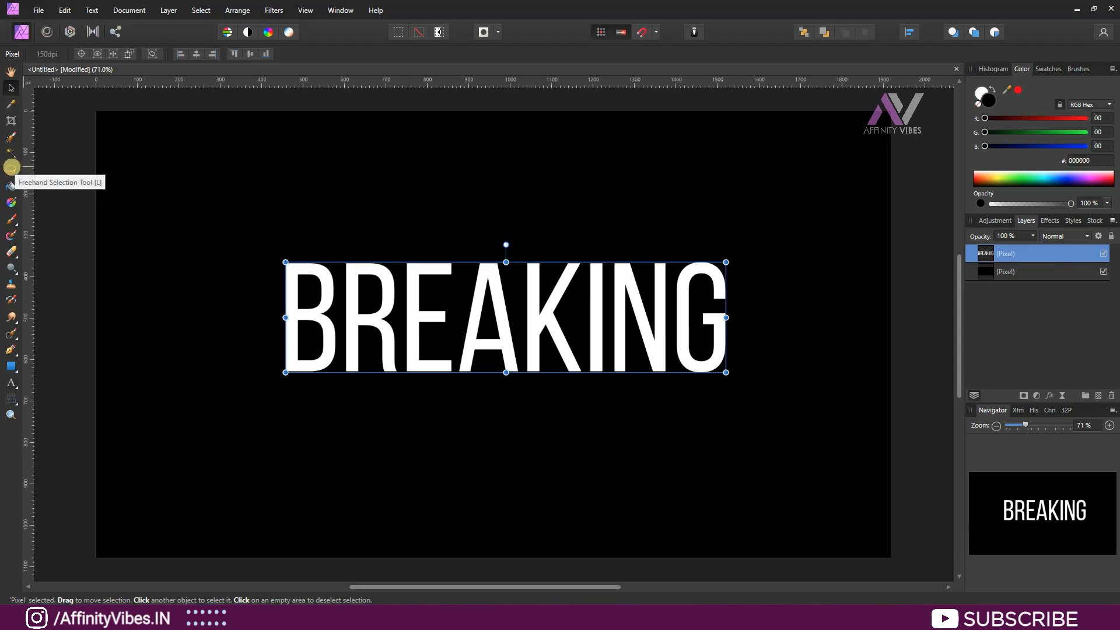
click(11, 168)
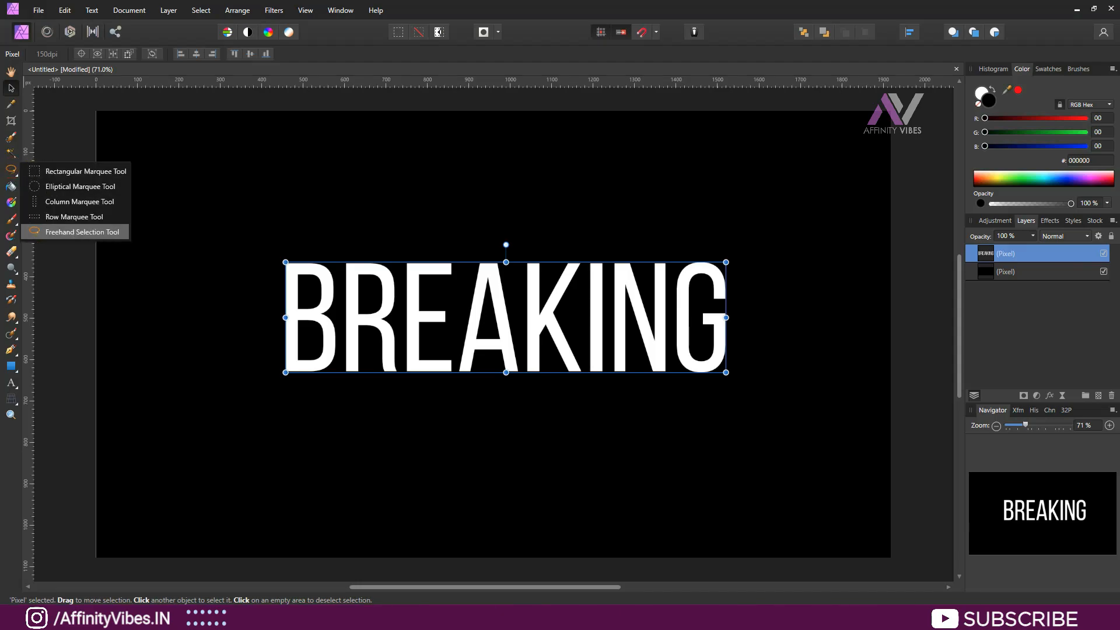
click(110, 230)
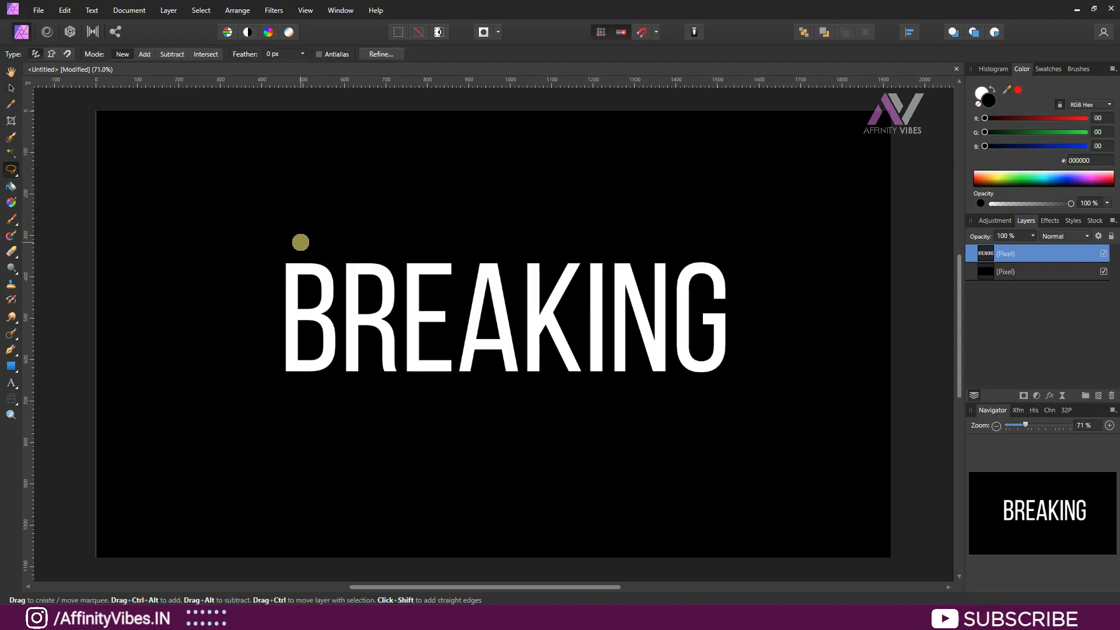
mouse_move(300, 242)
mouse_down()
mouse_move(256, 275)
mouse_move(252, 311)
mouse_move(268, 376)
mouse_move(299, 395)
mouse_move(472, 404)
mouse_move(556, 385)
mouse_move(563, 371)
mouse_move(519, 349)
mouse_up()
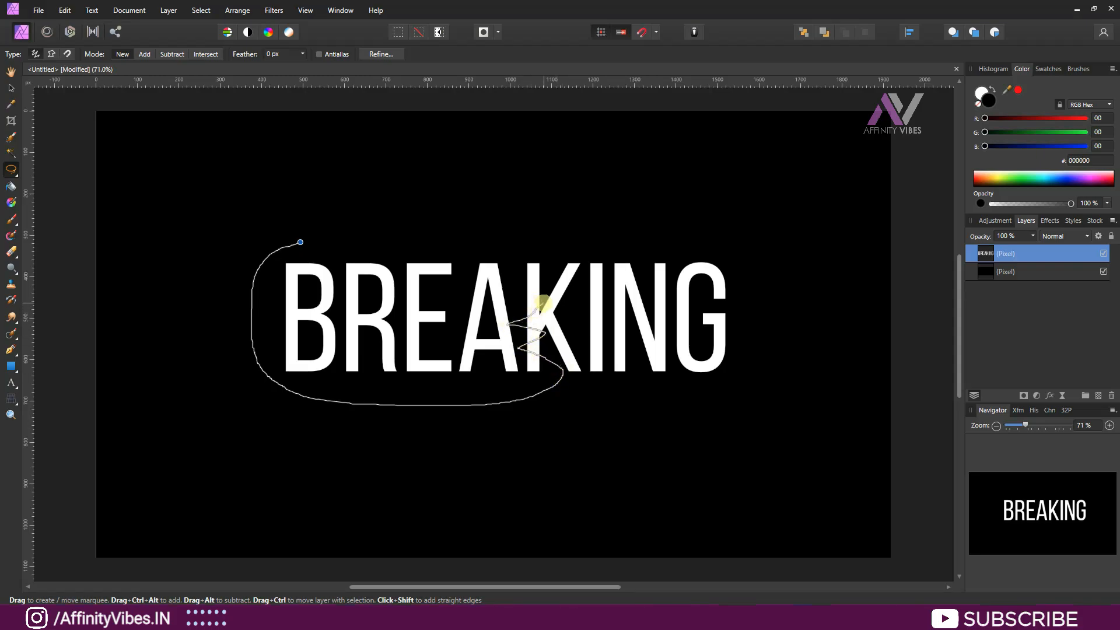
mouse_move(525, 296)
mouse_down()
mouse_move(513, 275)
mouse_move(547, 258)
mouse_move(443, 230)
mouse_move(304, 232)
mouse_move(286, 244)
mouse_up()
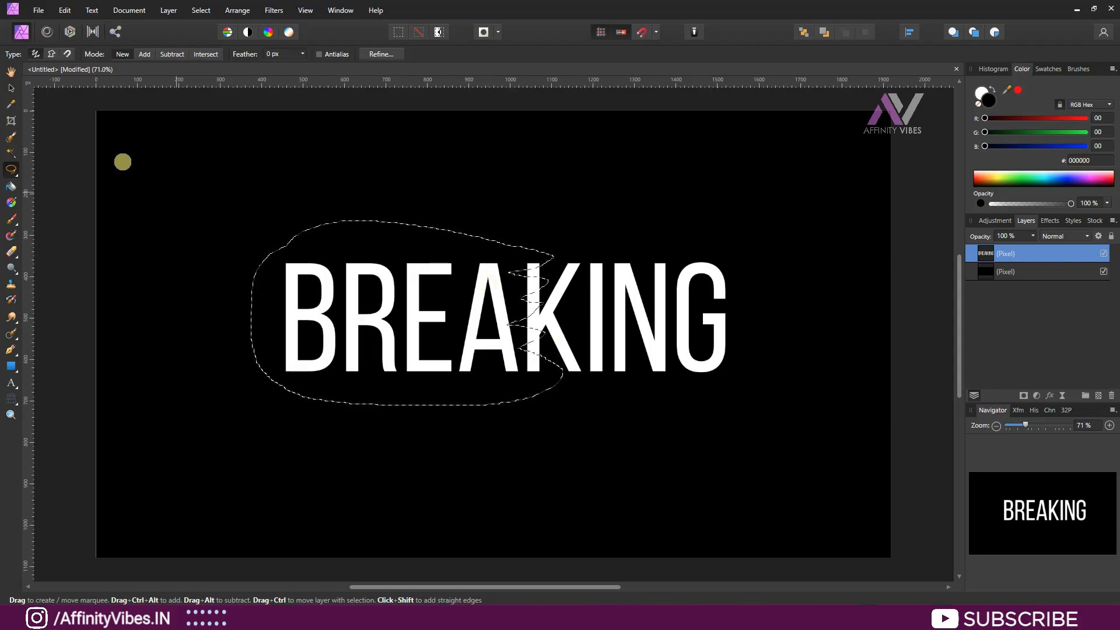
Step: Rotate the selected BREA piece slightly counterclockwise, shift it down and left away from KING, and deselect it
click(11, 88)
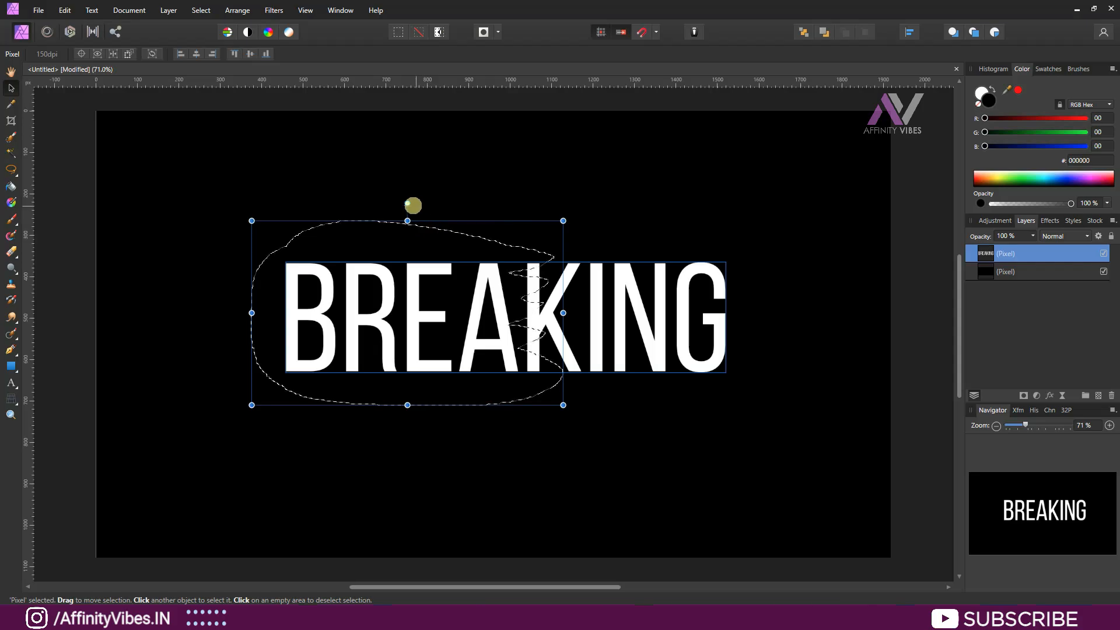
drag(406, 201, 395, 200)
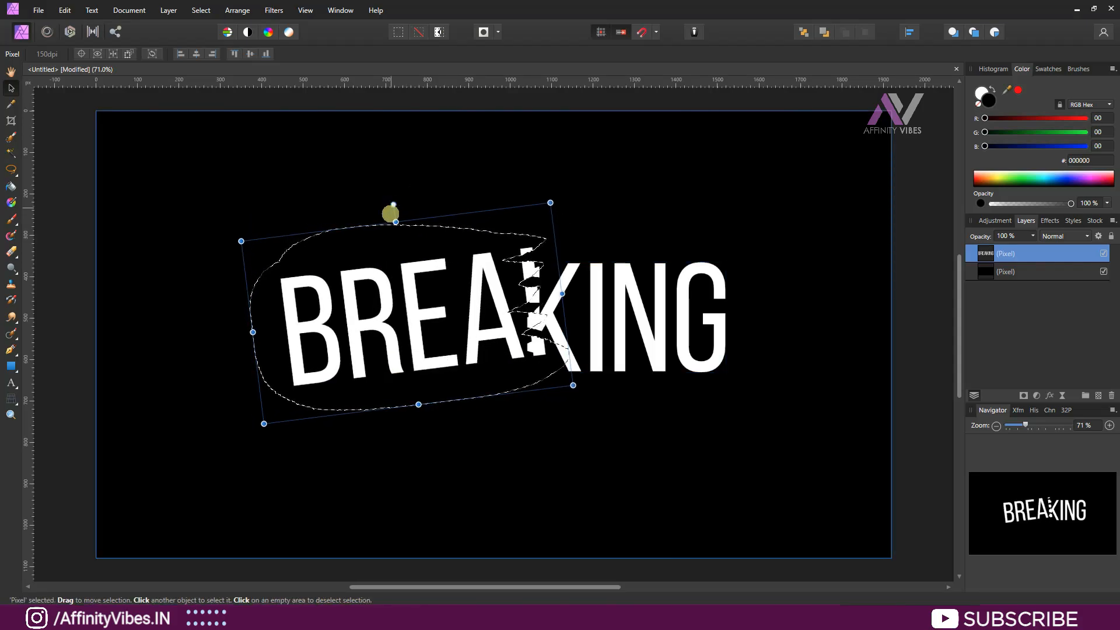
drag(410, 276, 391, 291)
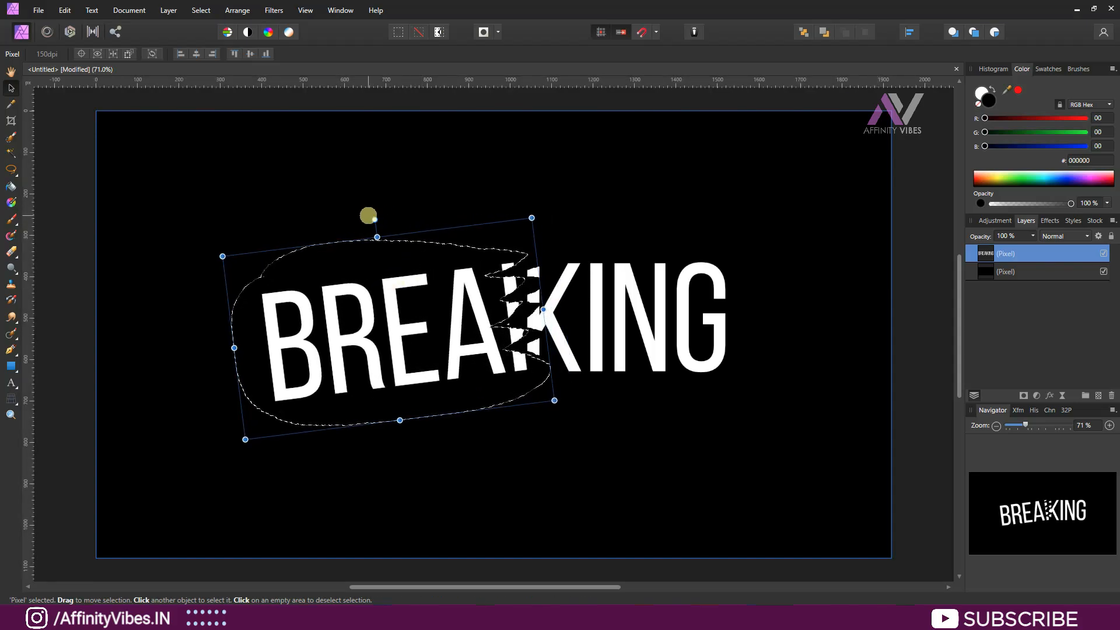
drag(371, 219, 368, 220)
drag(398, 299, 384, 308)
click(10, 71)
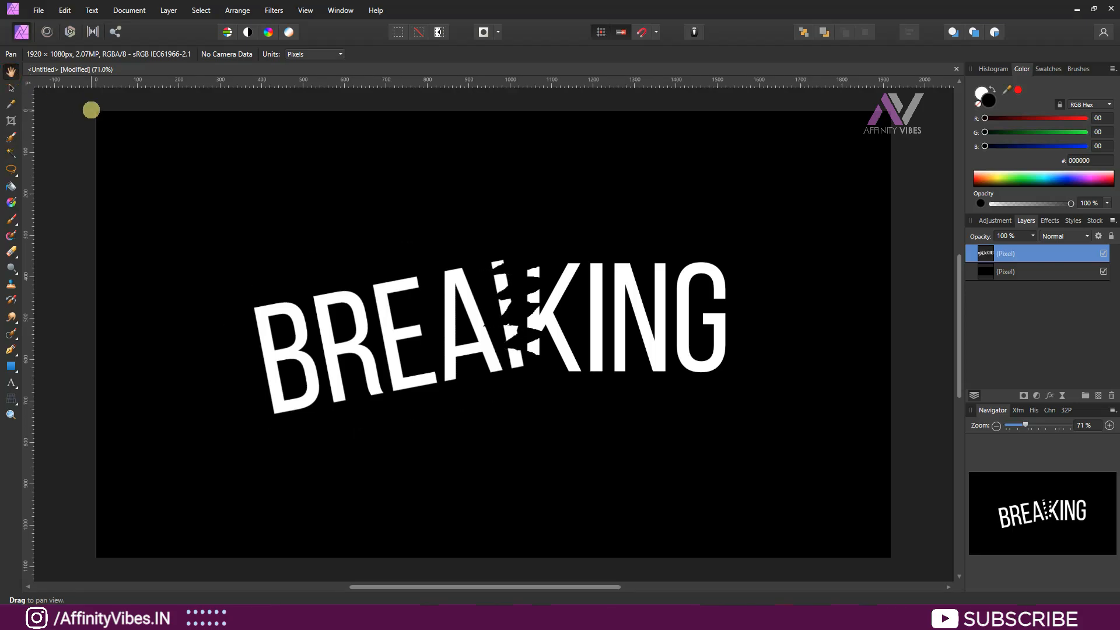
Step: Select the upper part of BRE with a freehand outline, shift that piece slightly left from its lower half, and deselect it
key(ctrl+minus)
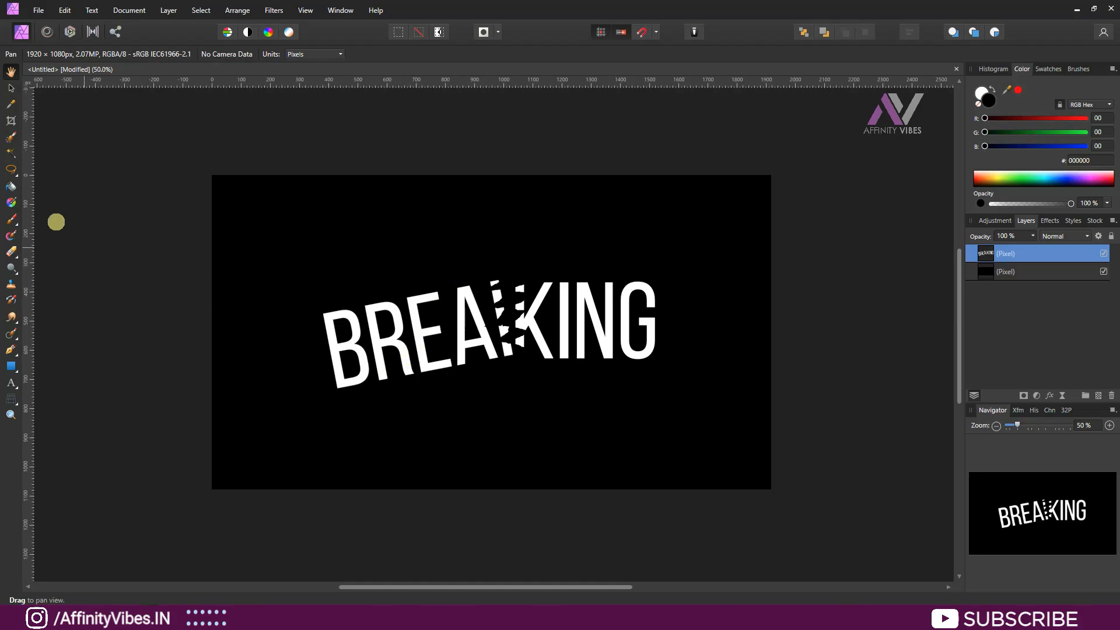
click(12, 166)
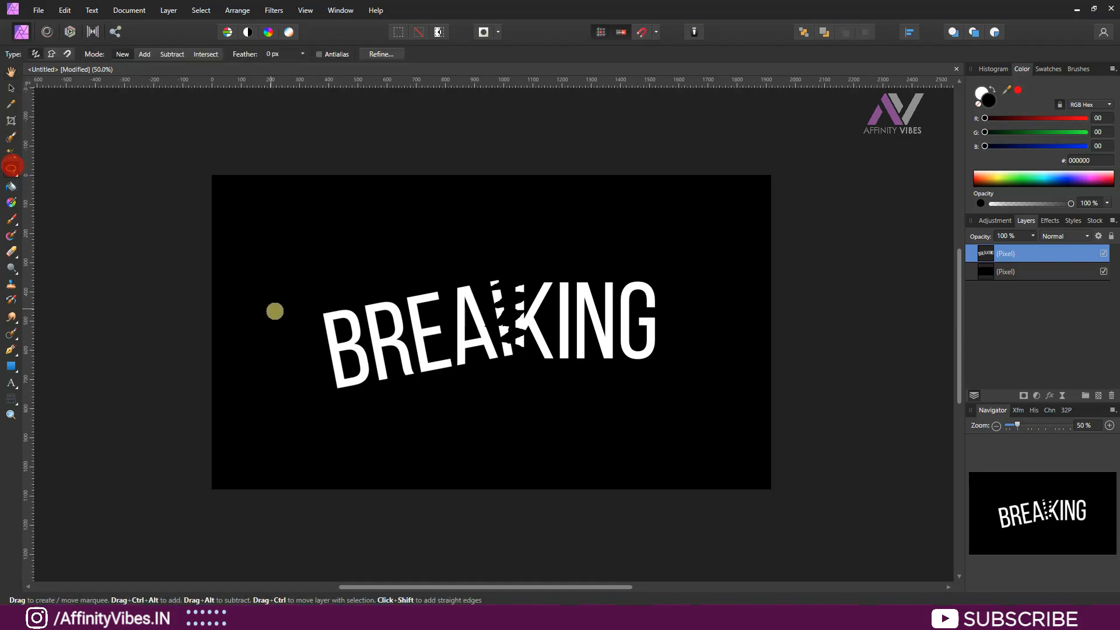
mouse_move(304, 303)
mouse_down()
mouse_move(309, 340)
mouse_move(336, 357)
mouse_move(454, 288)
mouse_move(428, 278)
mouse_move(304, 304)
mouse_up()
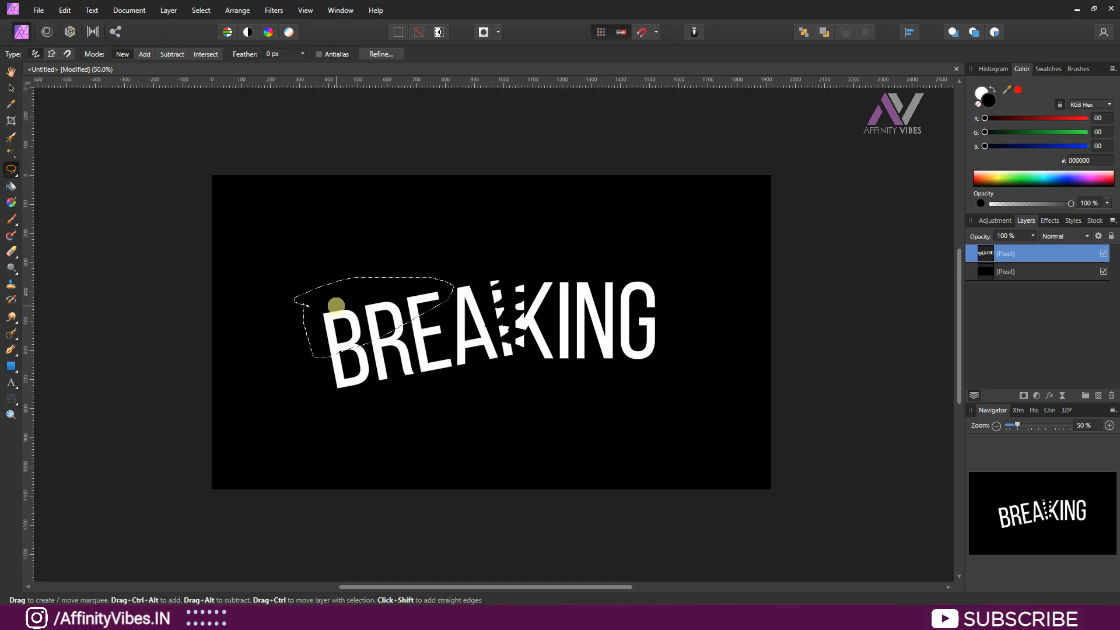
click(11, 87)
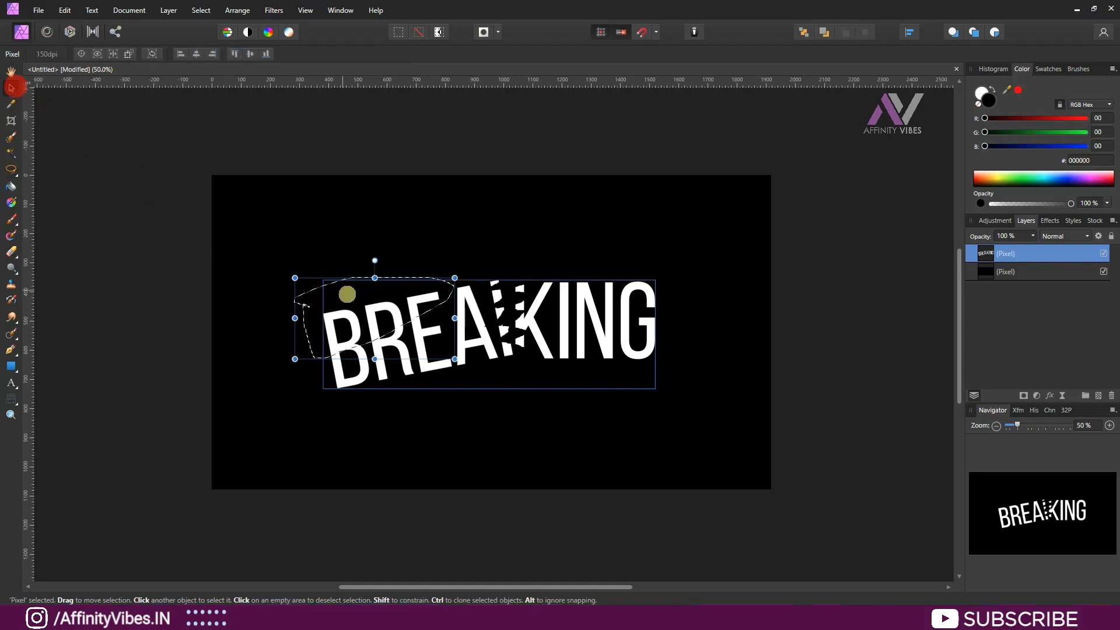
drag(306, 309, 294, 310)
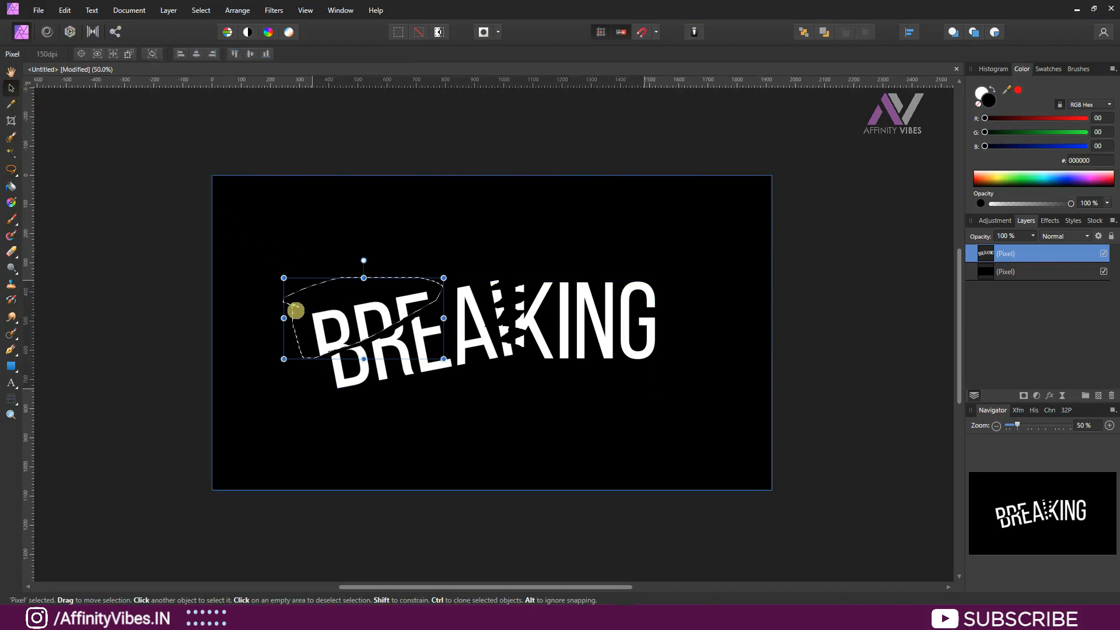
click(11, 72)
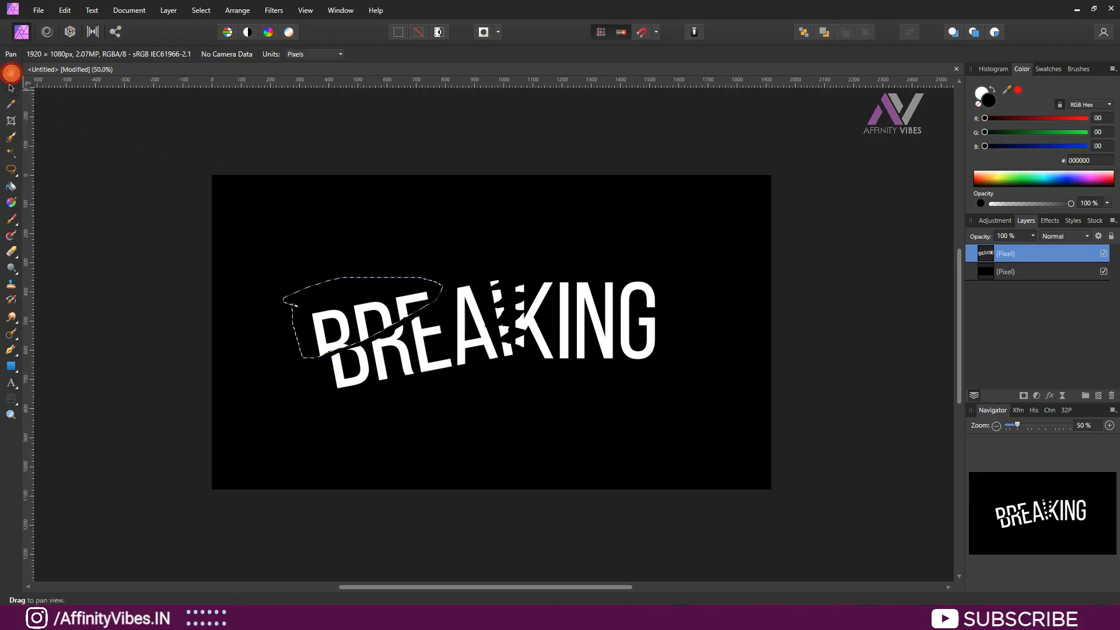
key(ctrl+d)
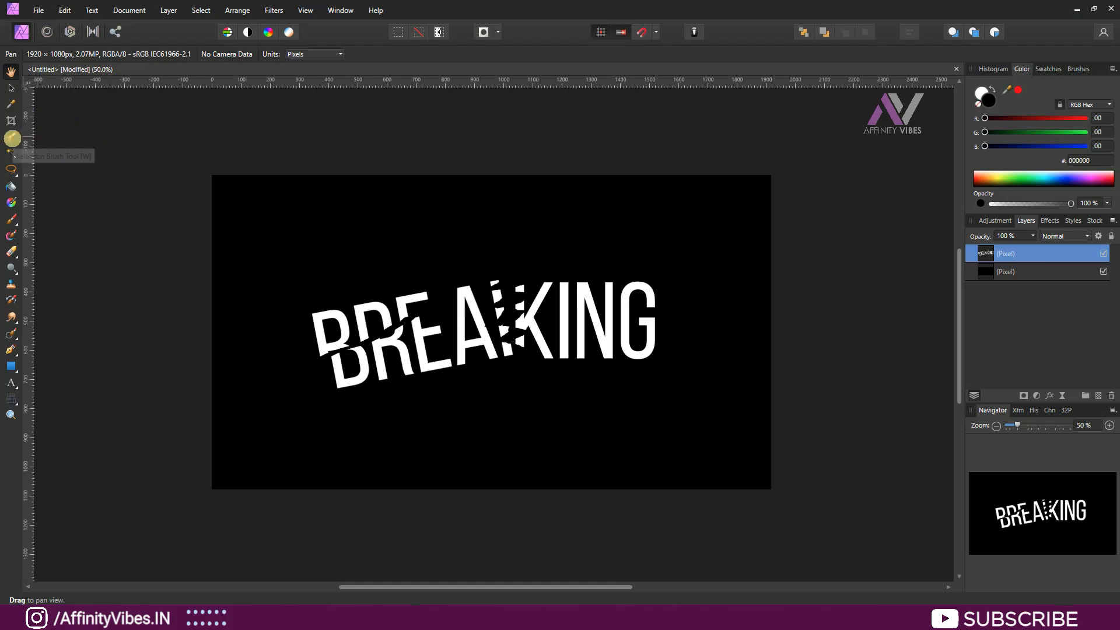
Step: Select the G and part of the N with a jagged freehand outline, shift the piece right and down, rotate it about 4.8° clockwise, and deselect
click(11, 169)
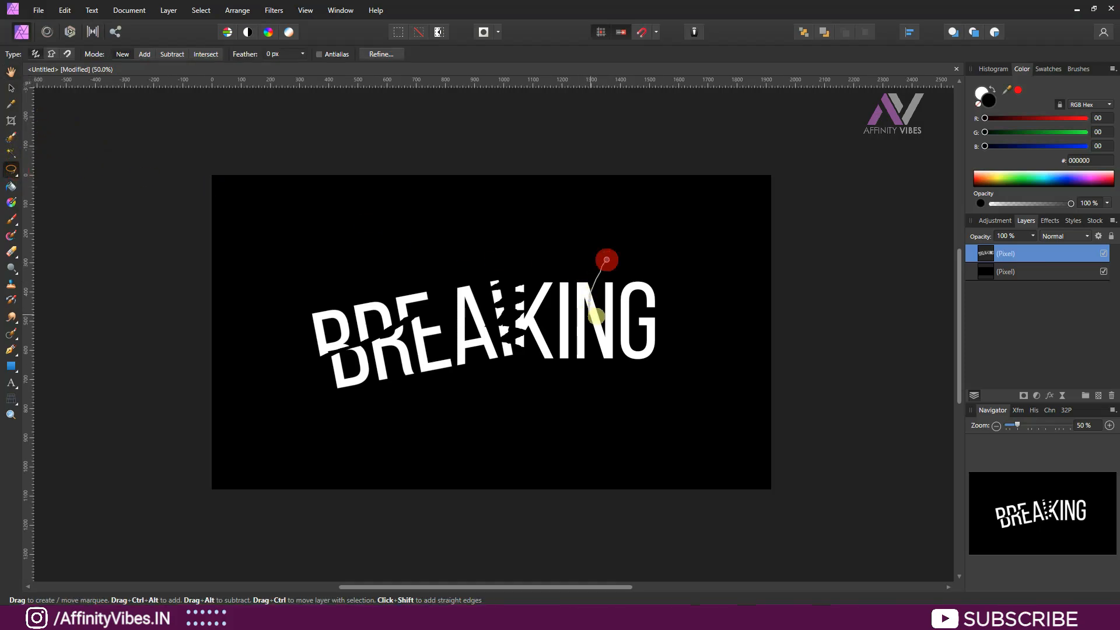
mouse_move(611, 363)
mouse_down()
mouse_move(662, 371)
mouse_move(666, 269)
mouse_move(635, 256)
mouse_move(598, 264)
mouse_move(662, 281)
mouse_move(667, 293)
mouse_move(638, 275)
mouse_up()
click(11, 88)
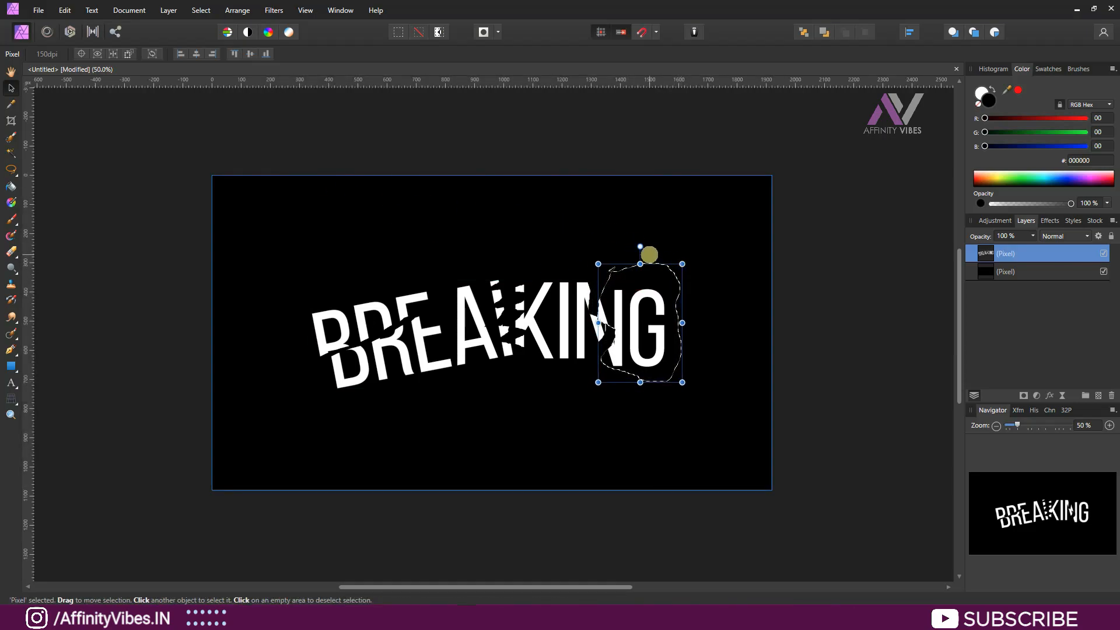
drag(639, 247, 646, 246)
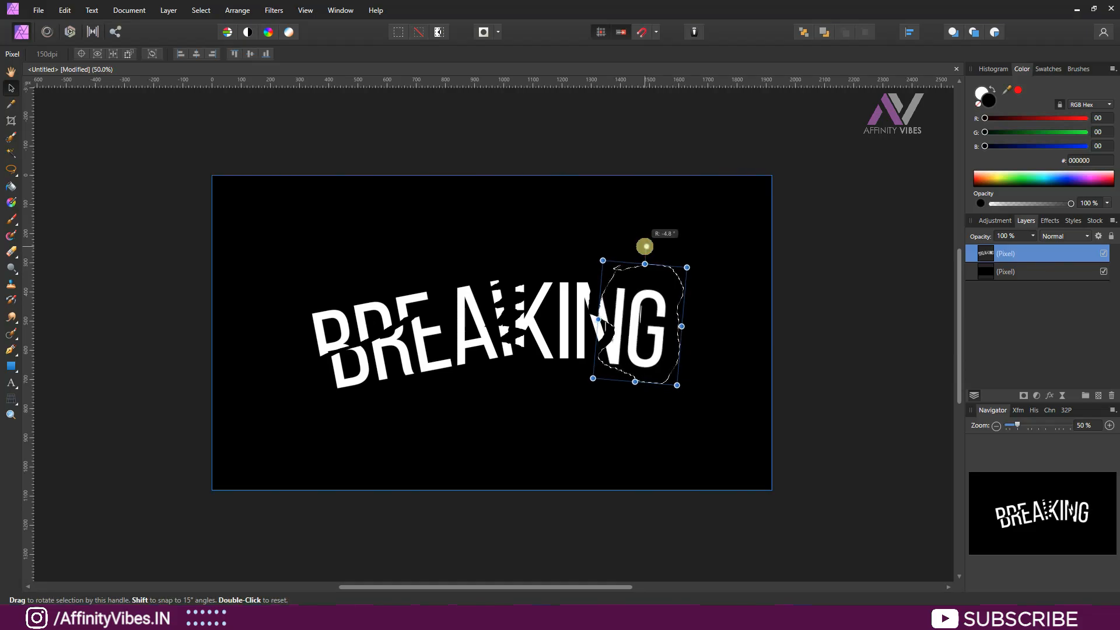
click(10, 75)
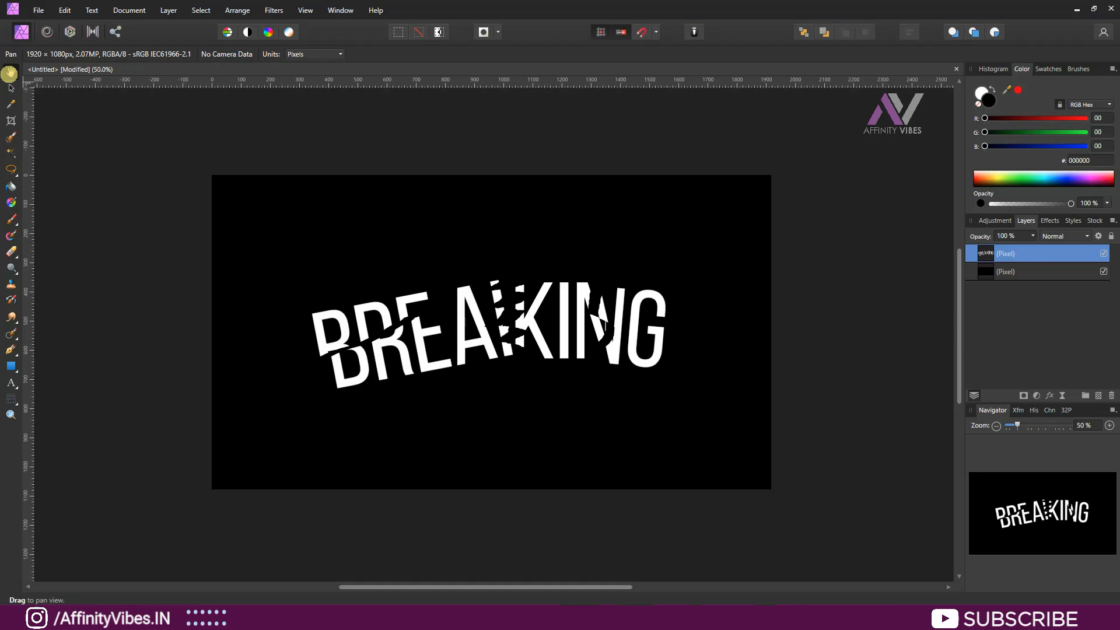
Step: Place the image dark-3061610.jpg between the black background and the text layer, sized to cover the whole canvas
click(999, 271)
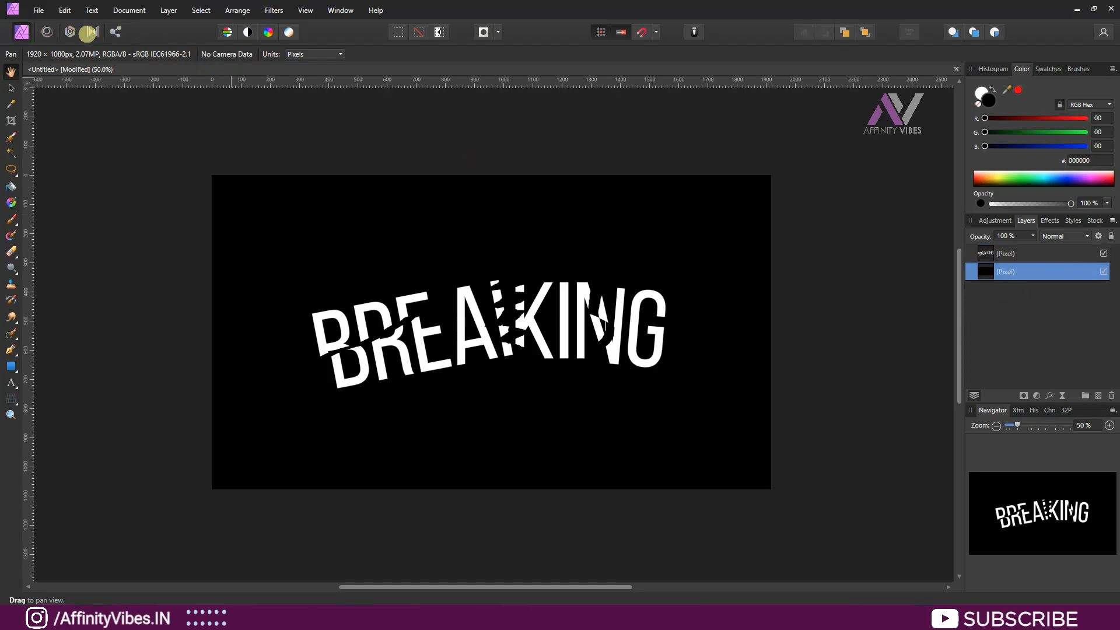
click(38, 10)
click(70, 262)
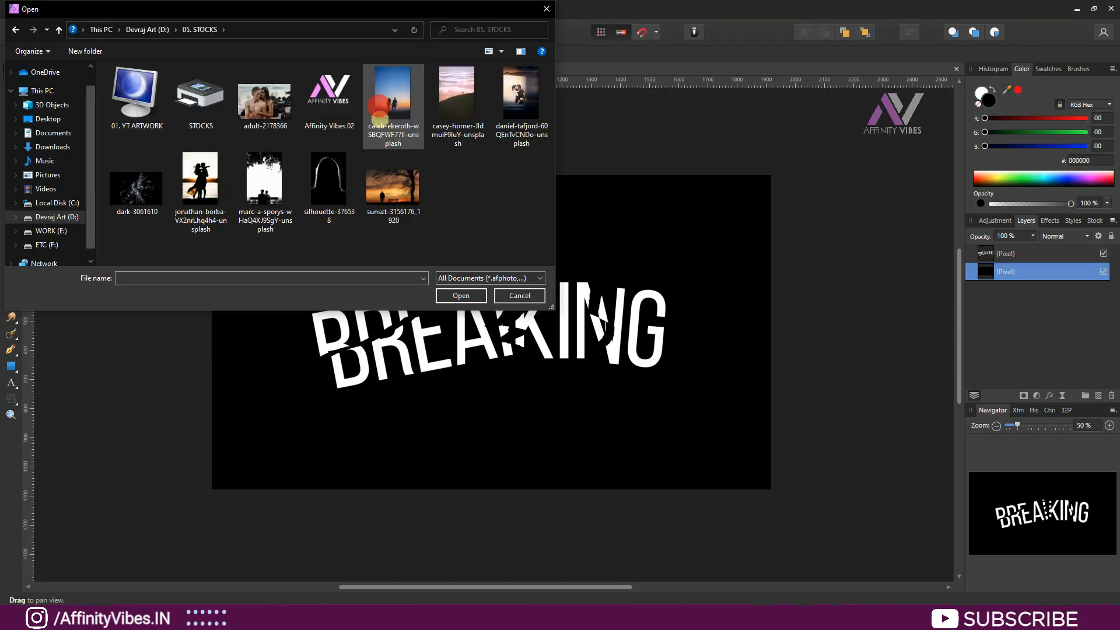
double_click(138, 190)
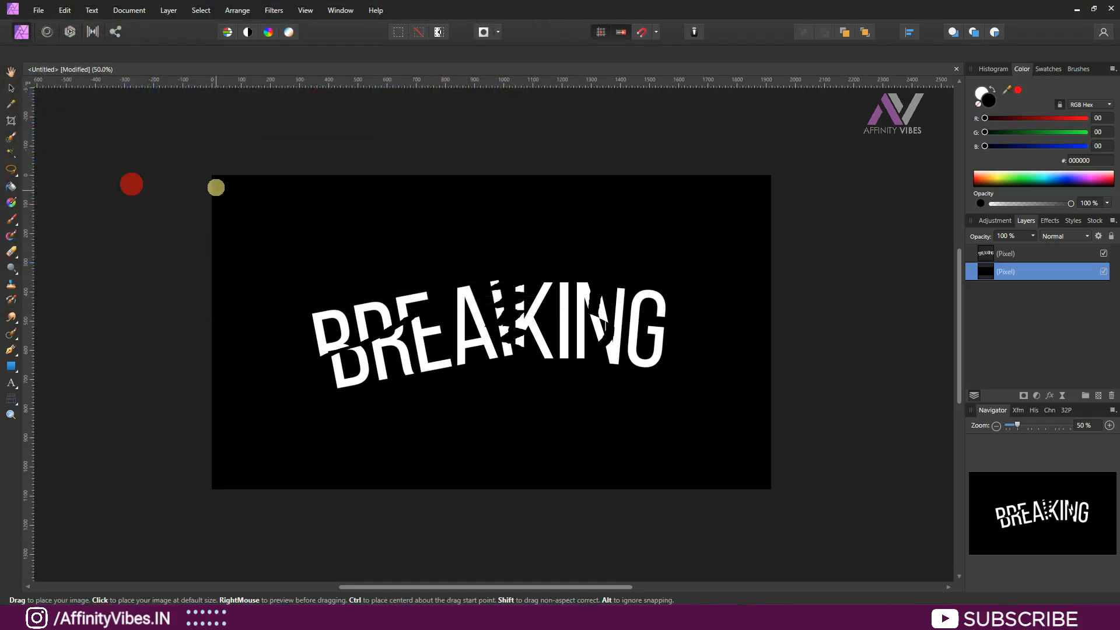
drag(211, 171, 826, 441)
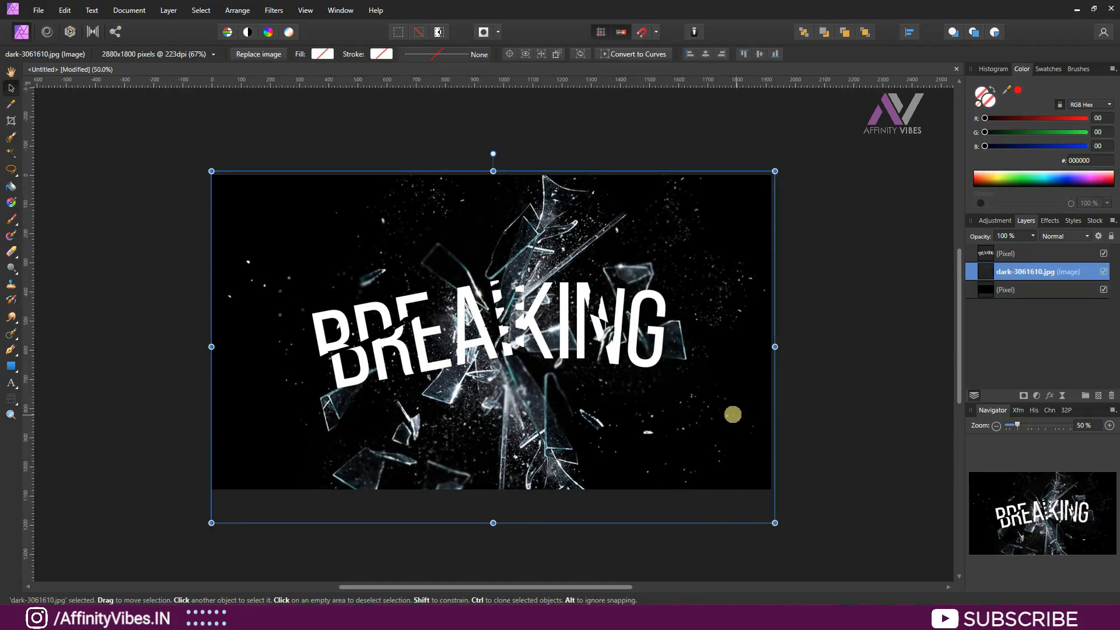
drag(726, 413, 727, 412)
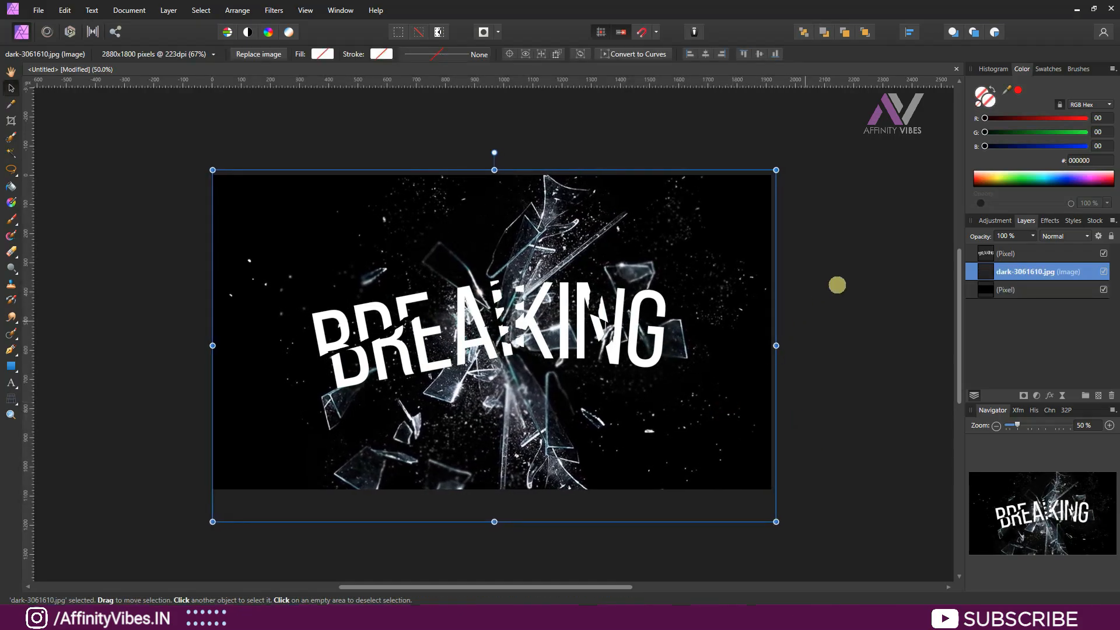
click(866, 246)
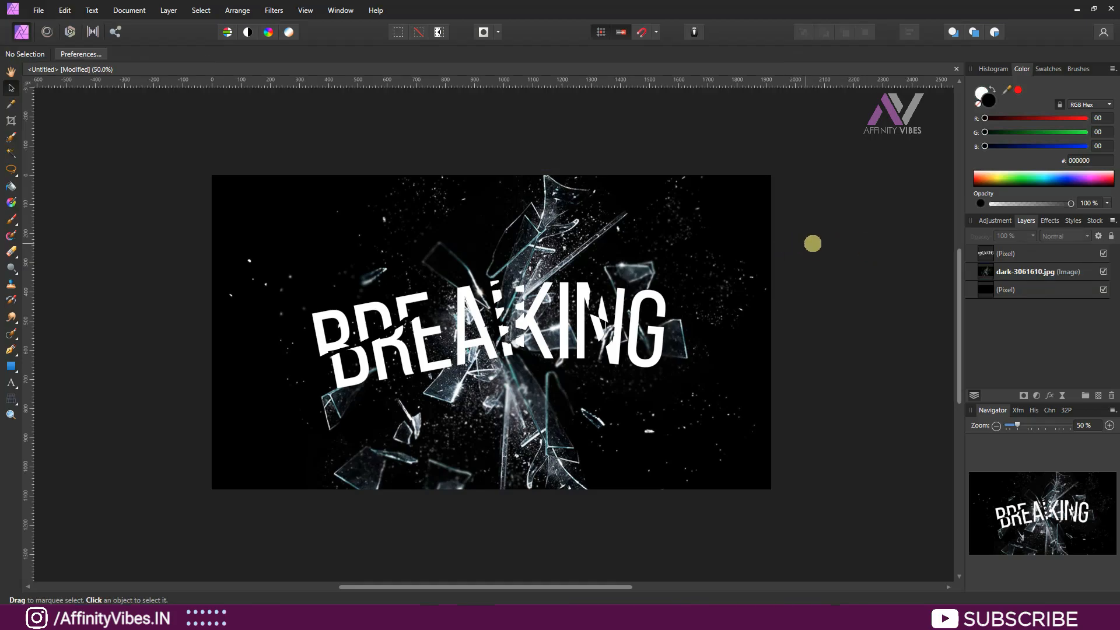
Step: Add an Outer Shadow effect to the BREAKING text layer with a radius of about 13.9 px and increased offset and intensity
click(1043, 272)
click(1003, 252)
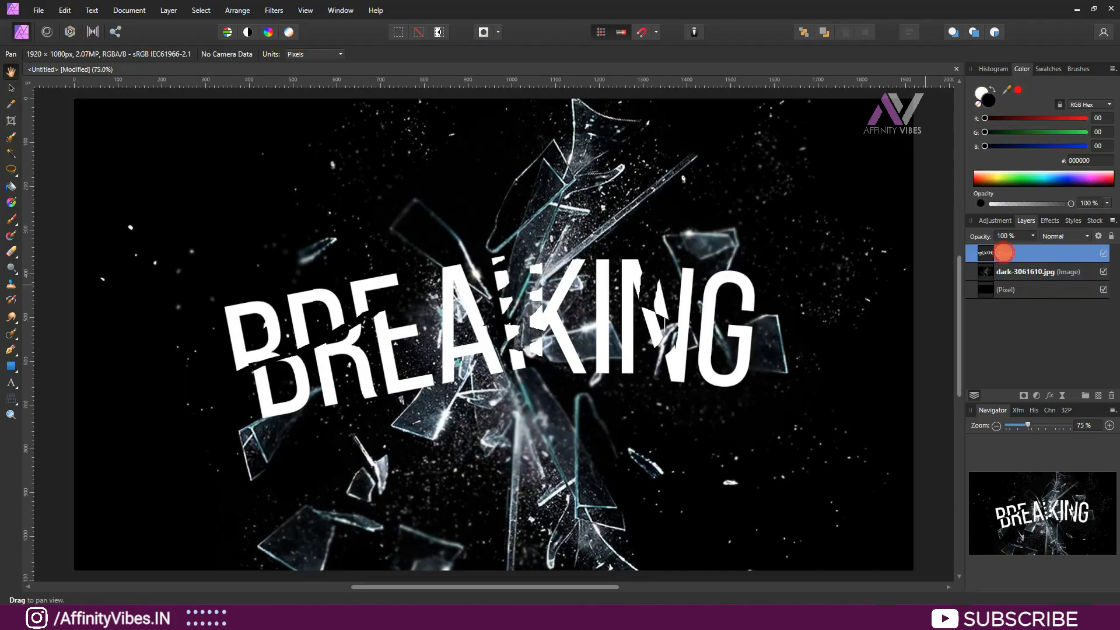
click(1055, 395)
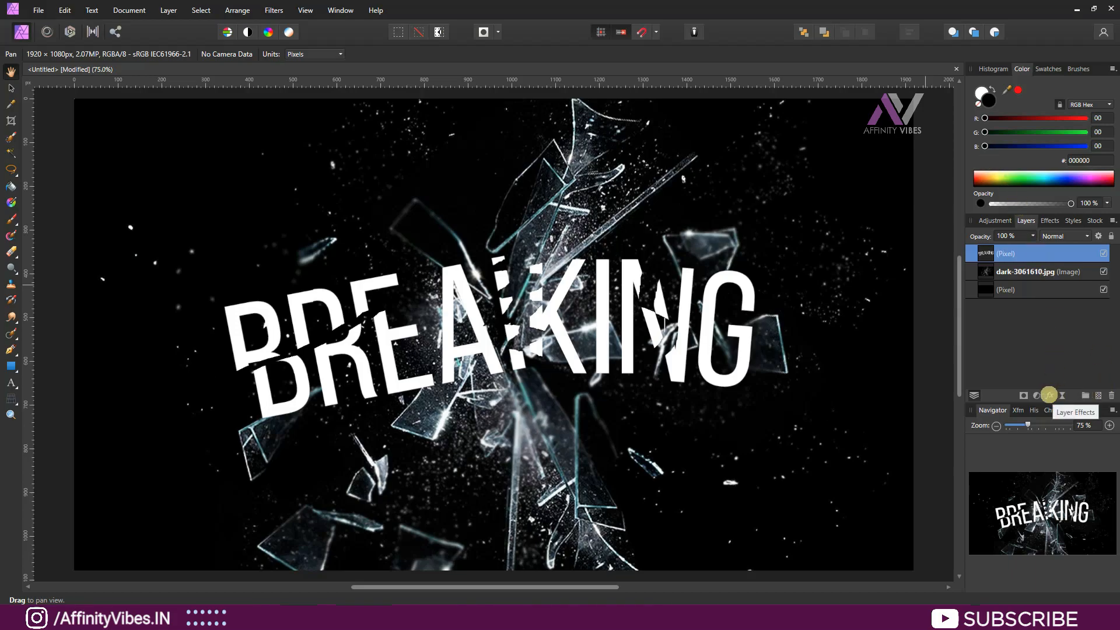
click(1049, 396)
drag(500, 139, 769, 109)
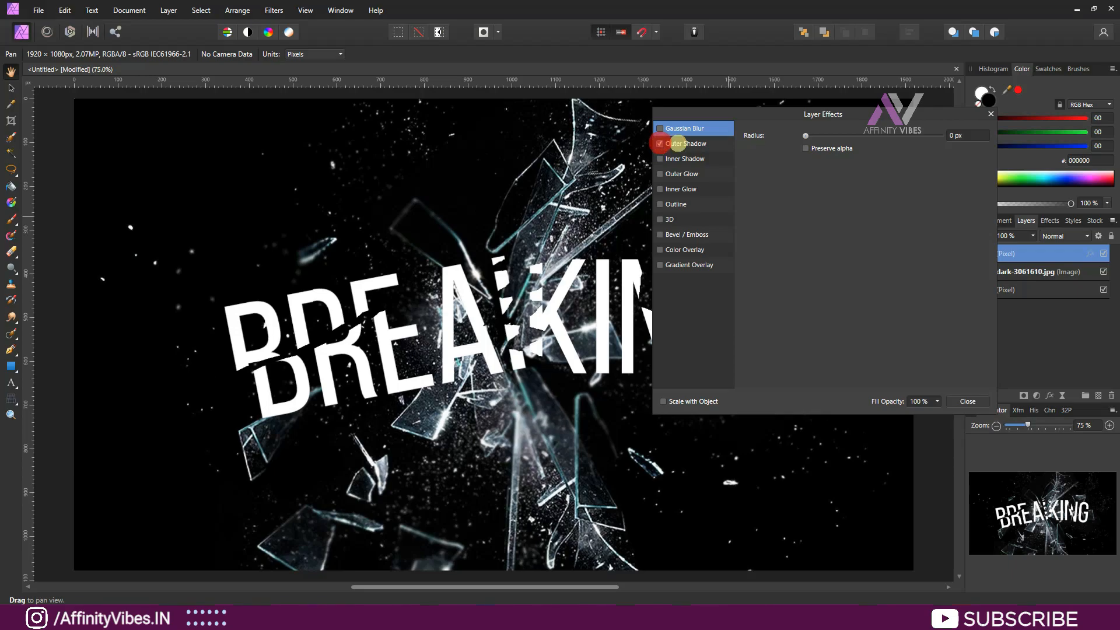
click(676, 143)
drag(810, 163, 870, 162)
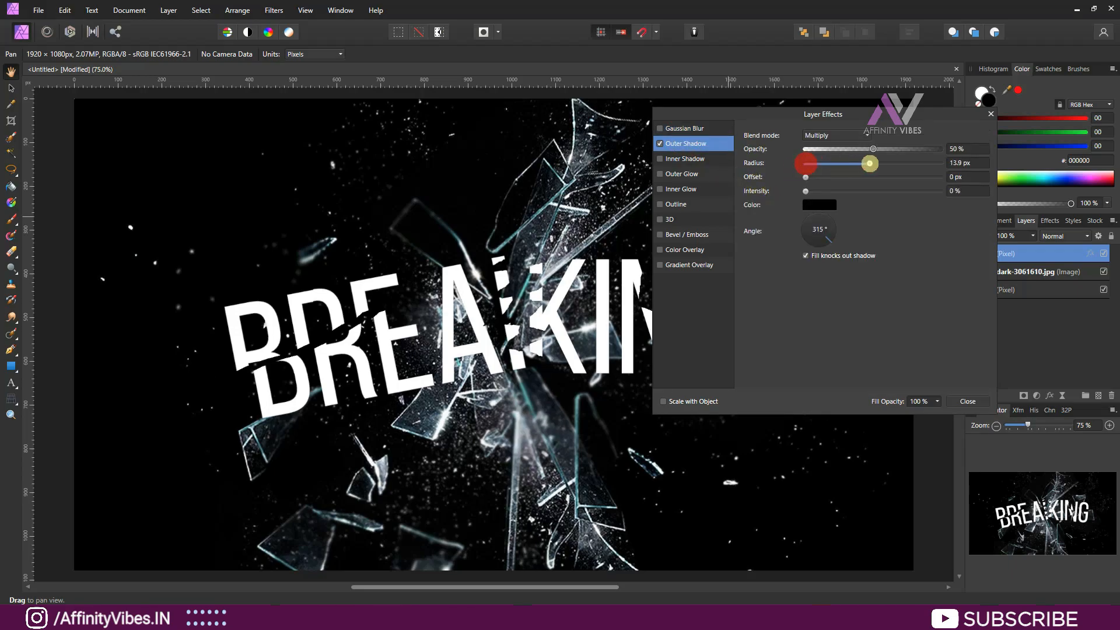
drag(805, 178, 868, 191)
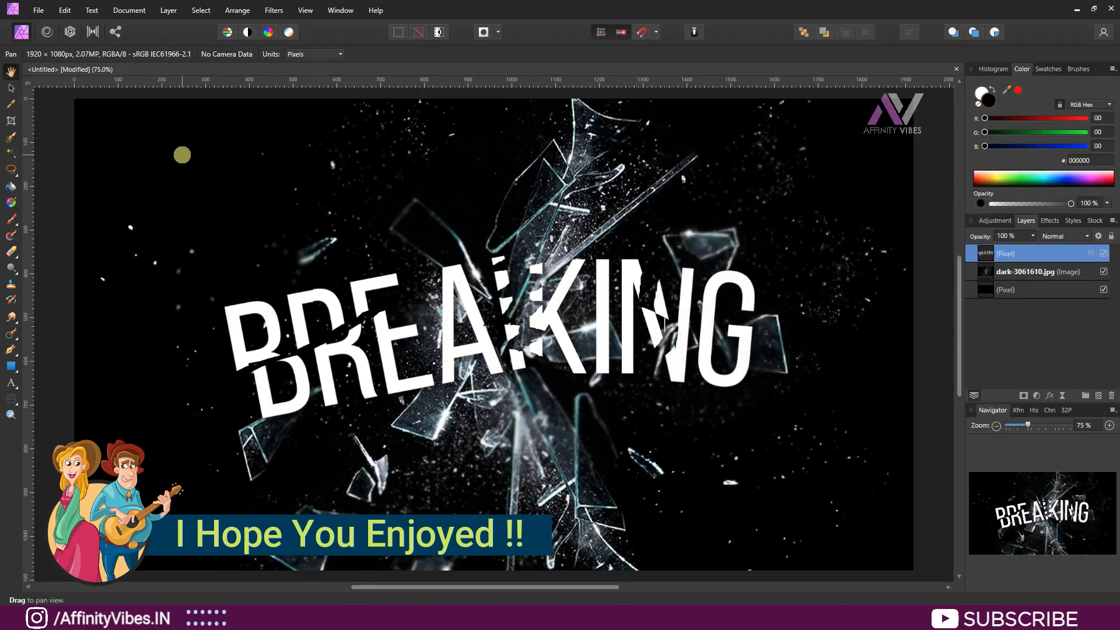
key(ctrl+minus)
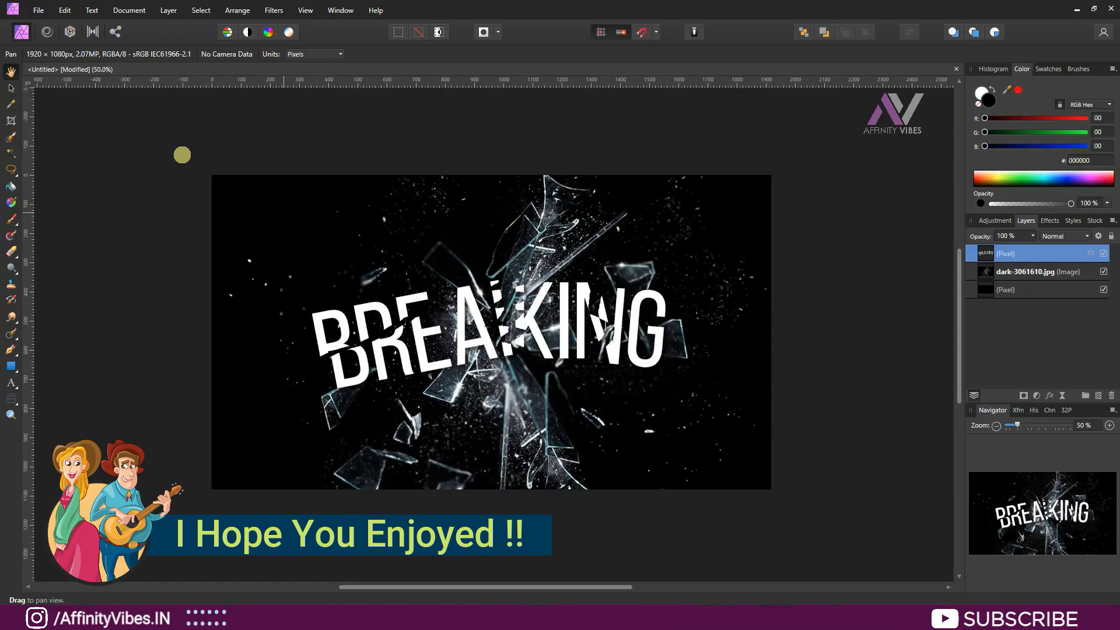